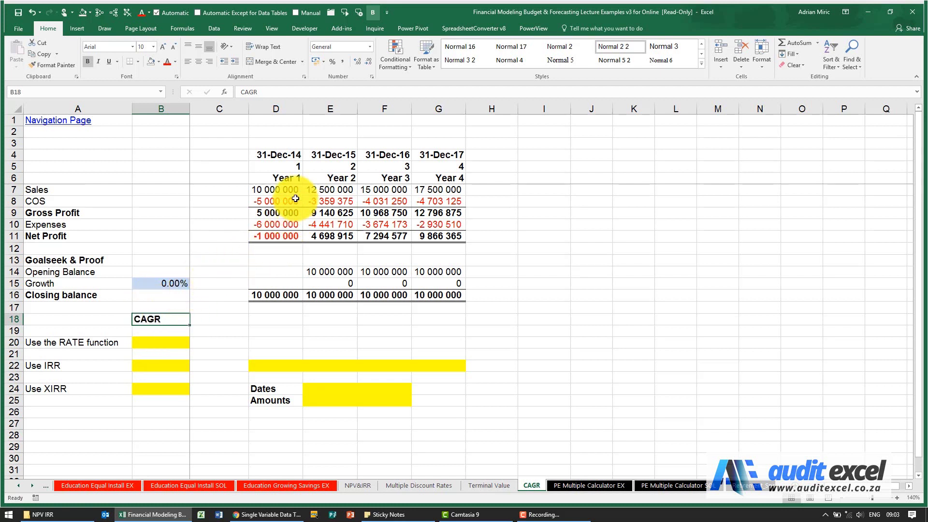
Trace the precedents of the Year 2 growth (E15) and closing balance (E16) formulas
click(281, 188)
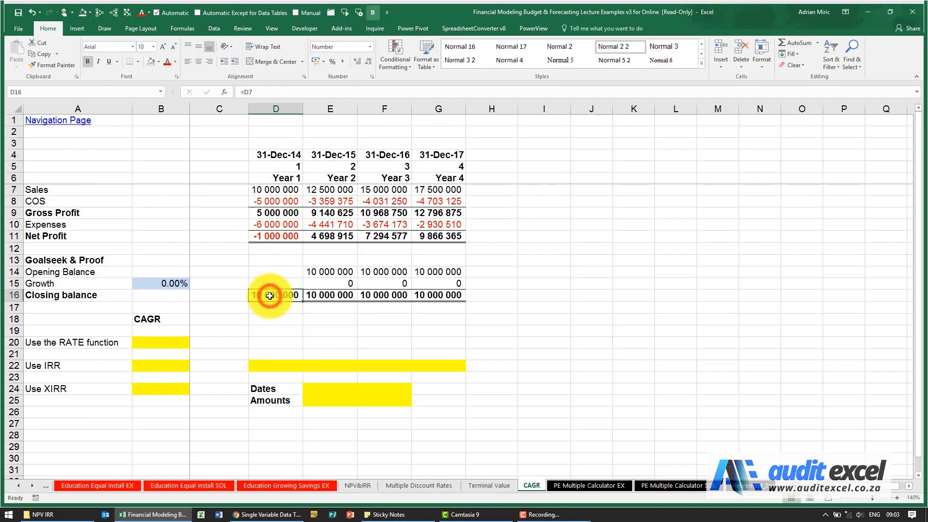
click(319, 272)
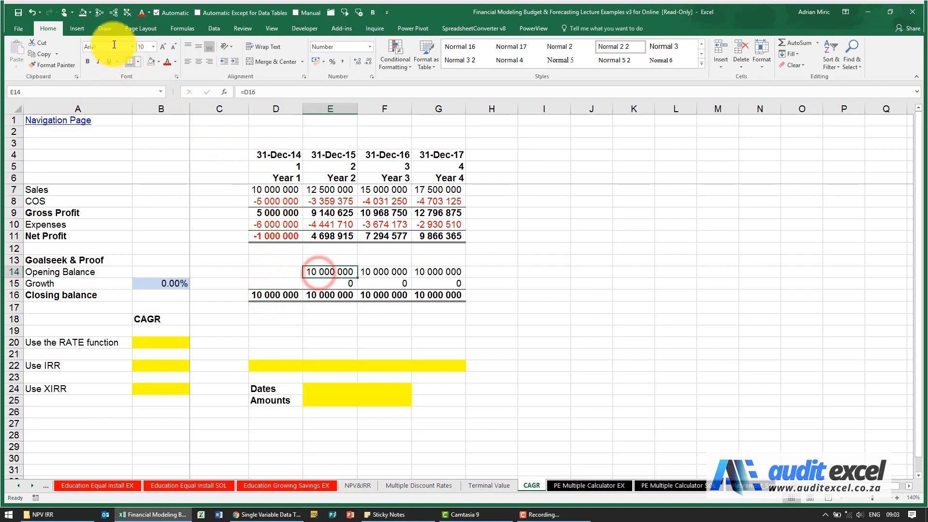
click(319, 283)
click(127, 12)
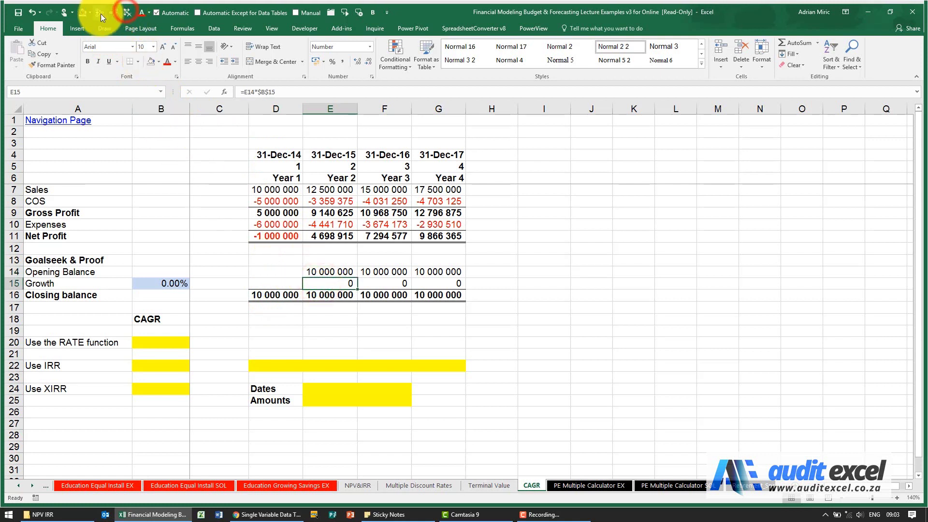
click(100, 13)
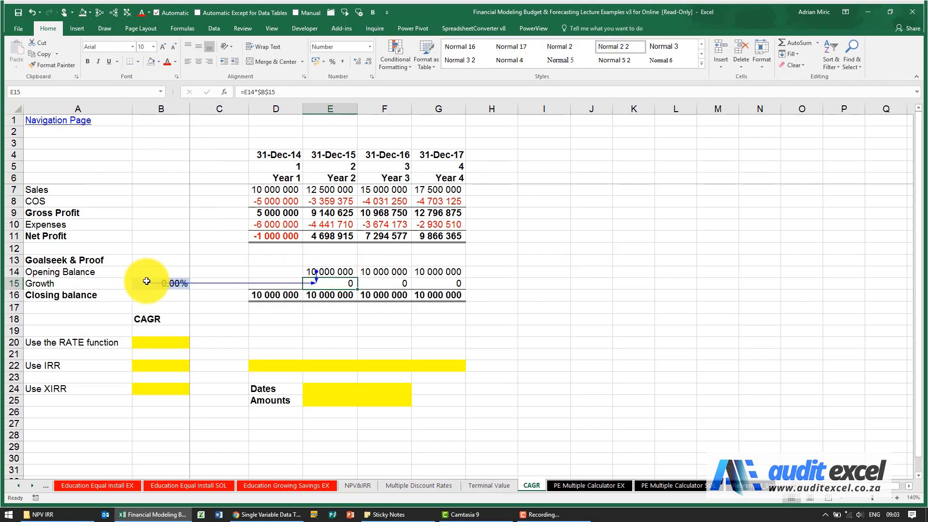
click(323, 296)
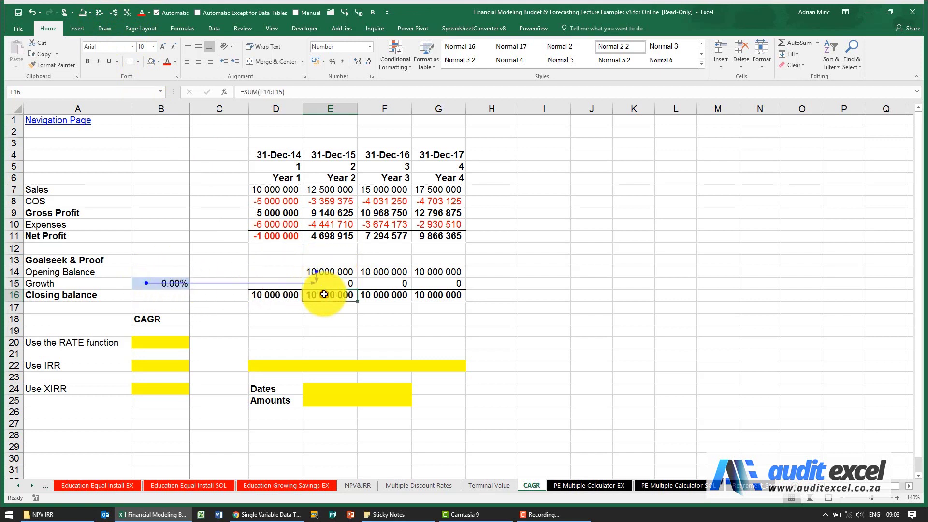
click(99, 12)
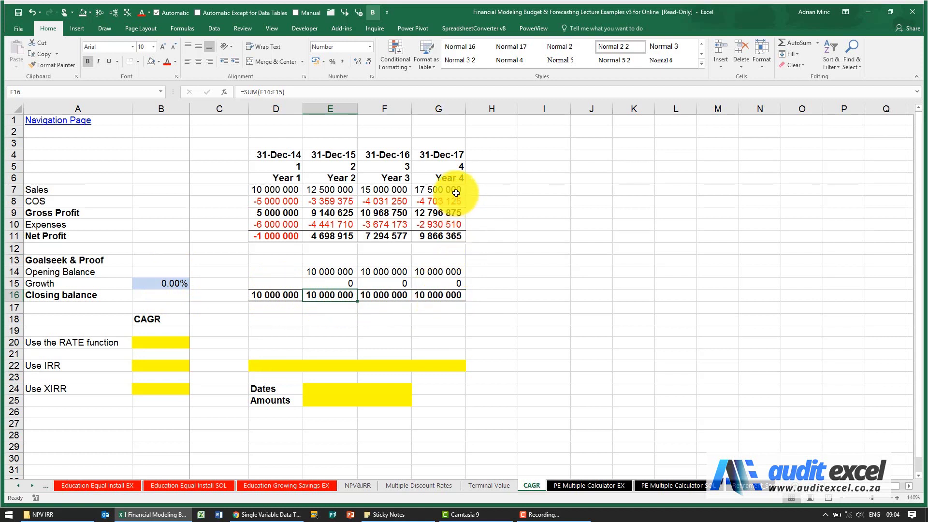
Goal Seek G16 to 17500000 by changing the growth rate in B15
click(214, 29)
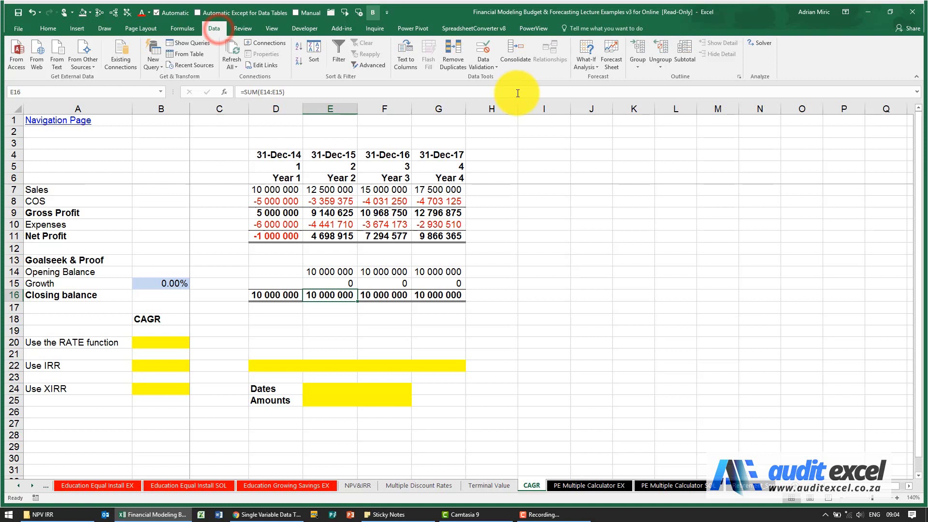
click(586, 62)
click(605, 94)
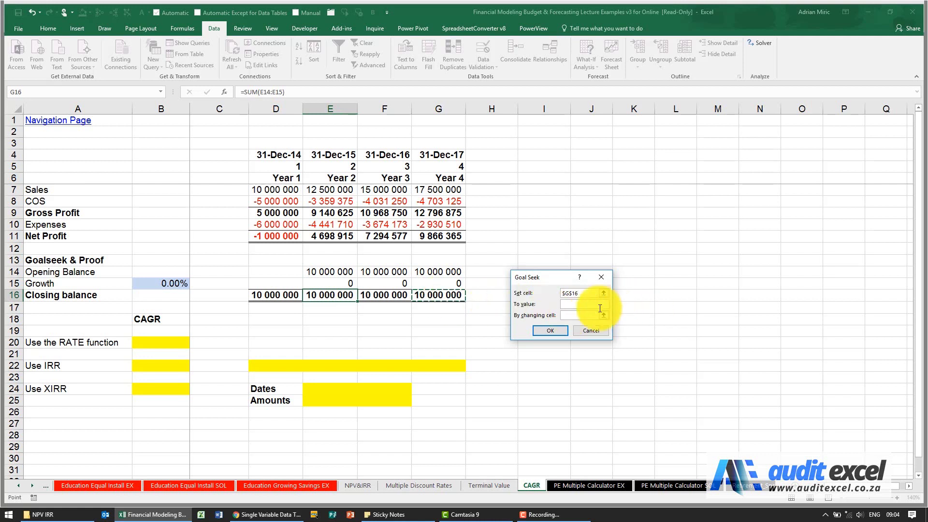
click(584, 305)
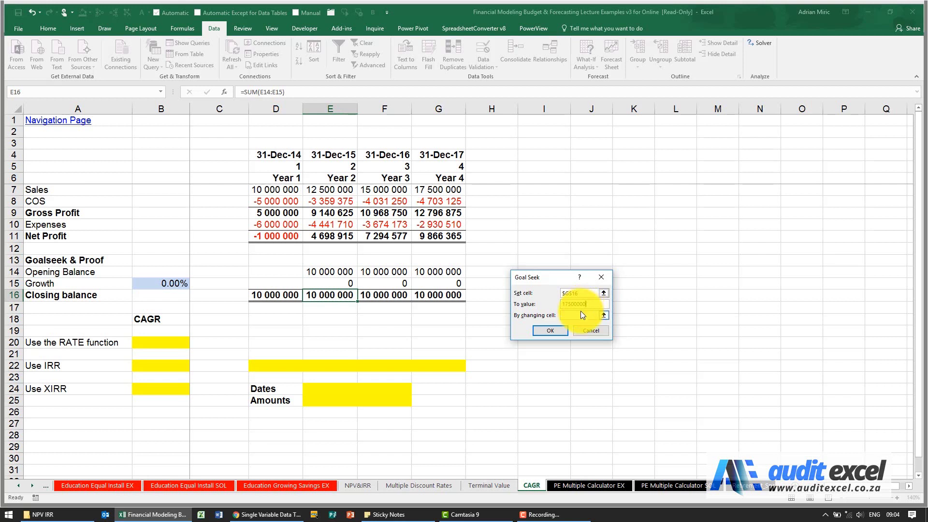
click(548, 331)
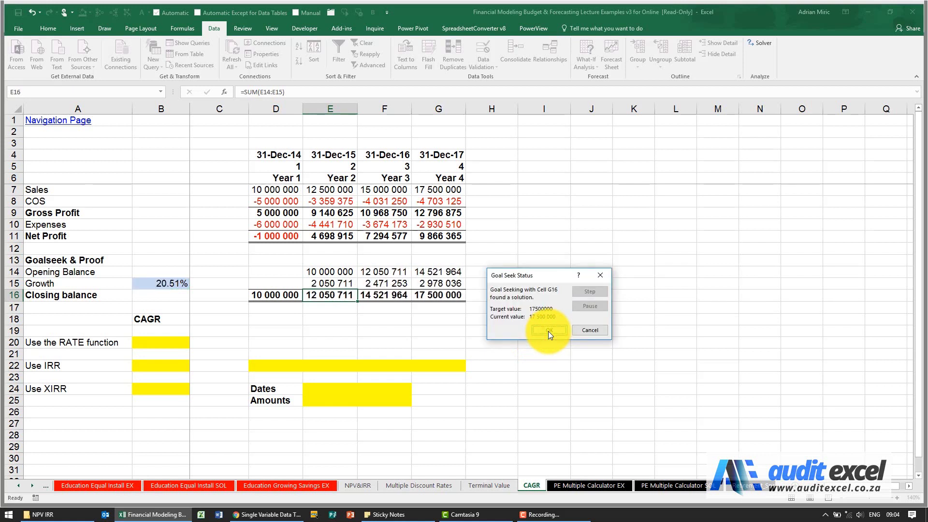
Accept the Goal Seek result and check the exact 20.51% growth rate in B15
click(548, 332)
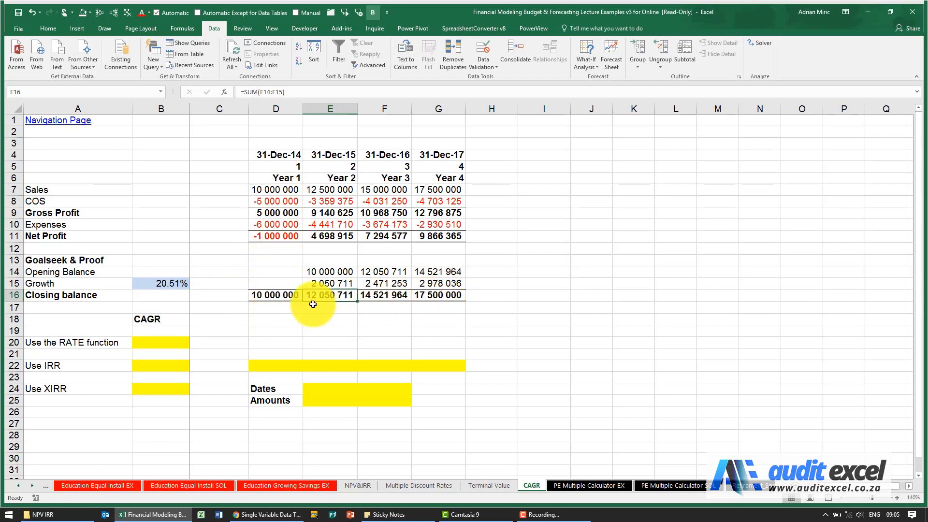
click(177, 282)
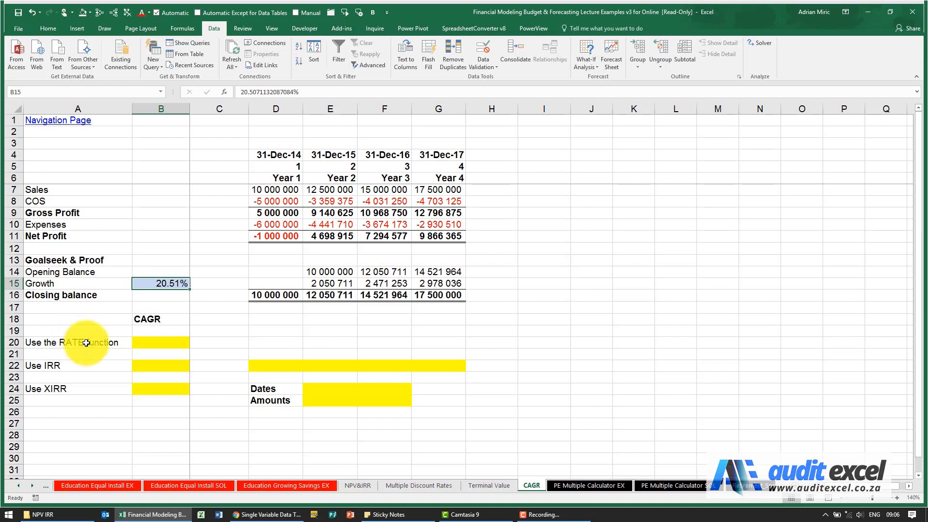
Insert a RATE function in B20, with its arguments form below the figures
click(158, 343)
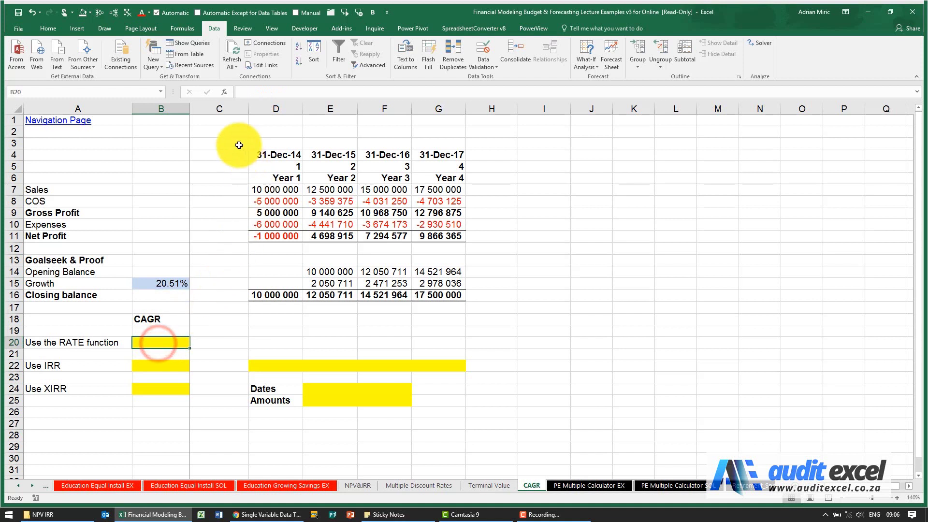
click(224, 92)
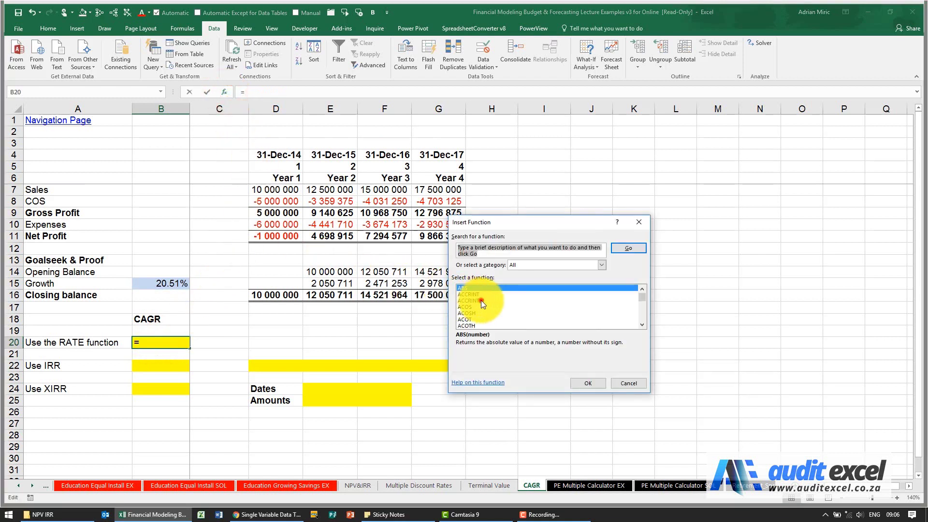
click(484, 301)
text(rate)
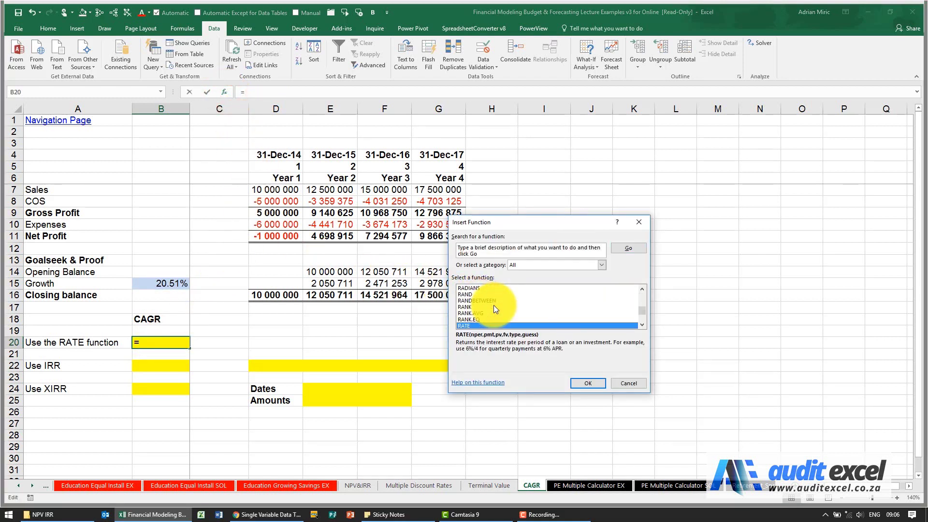
key(Return)
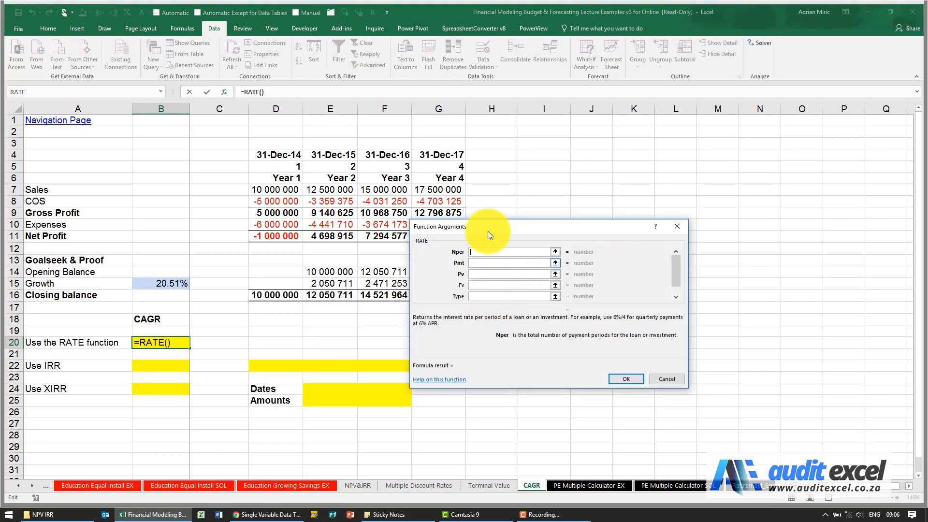
drag(490, 230, 306, 314)
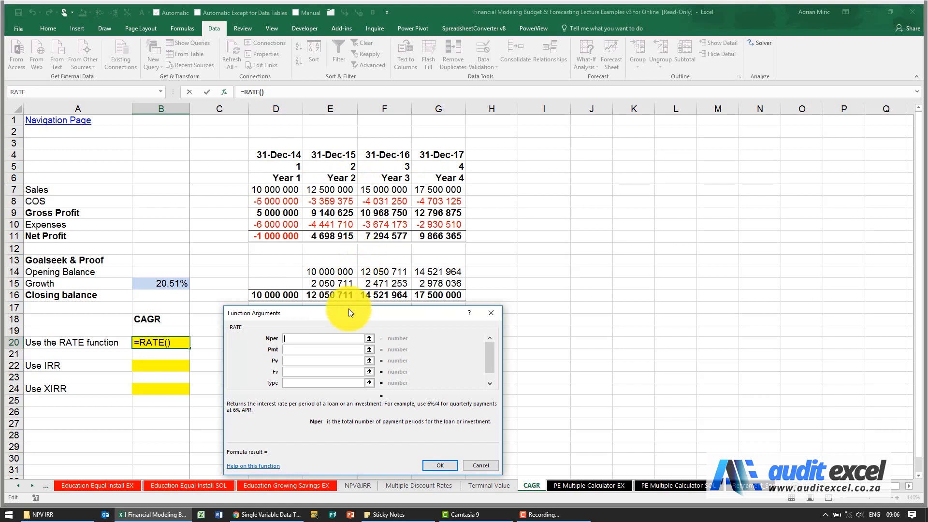
drag(349, 309, 349, 314)
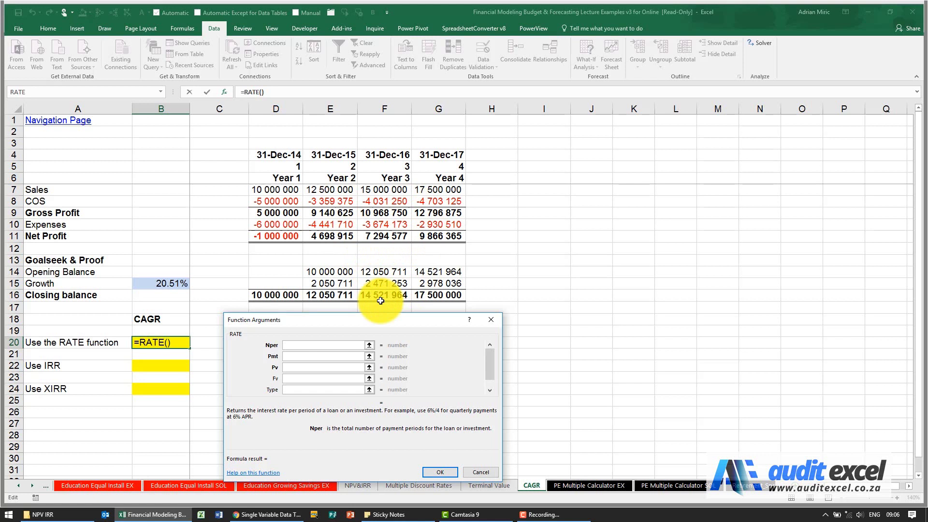
Fill the RATE arguments with Nper 3, present value -D7 and future value G7
click(331, 344)
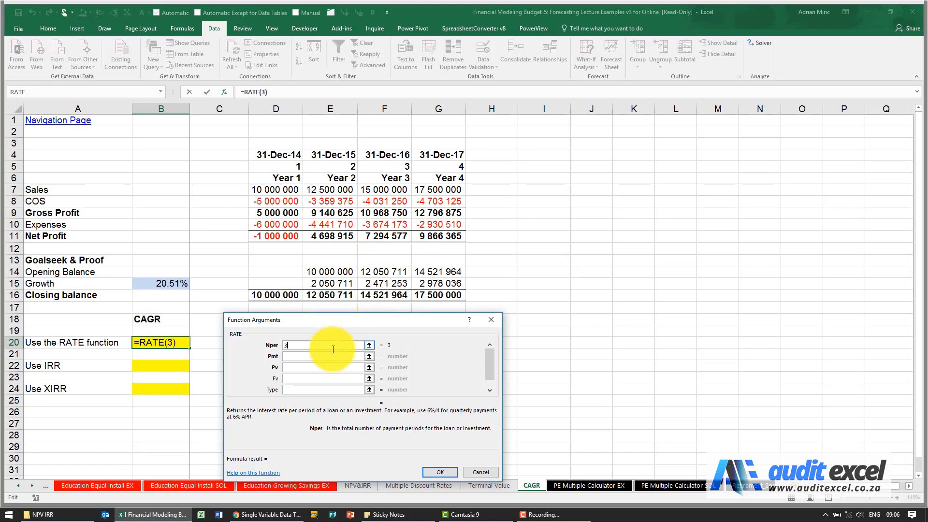
click(329, 358)
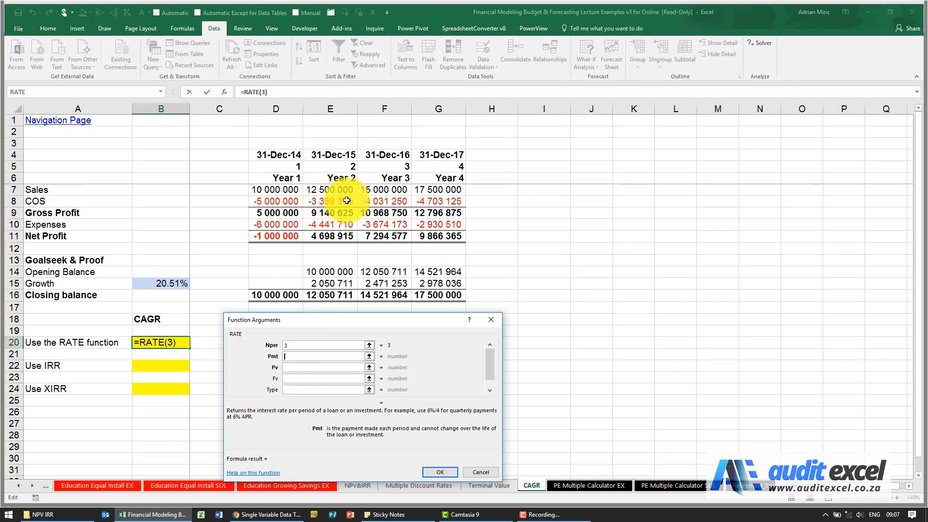
click(323, 368)
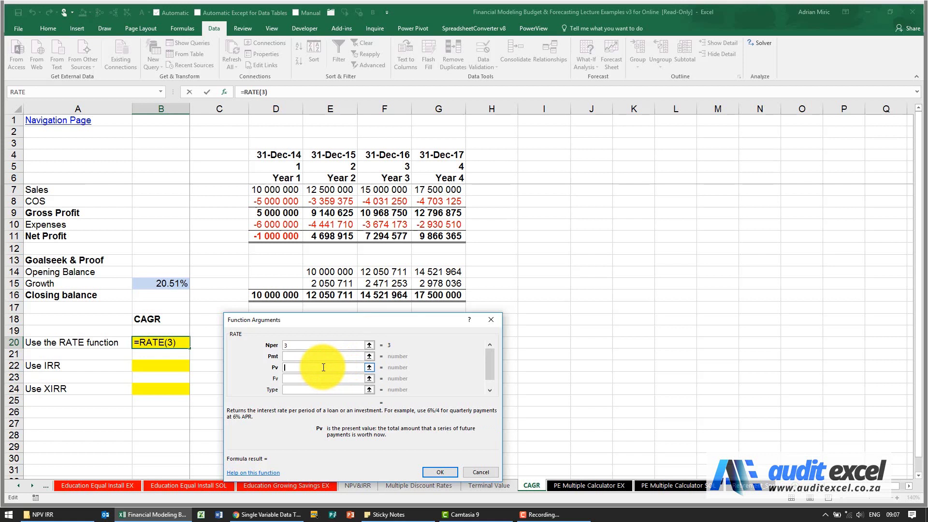
click(273, 189)
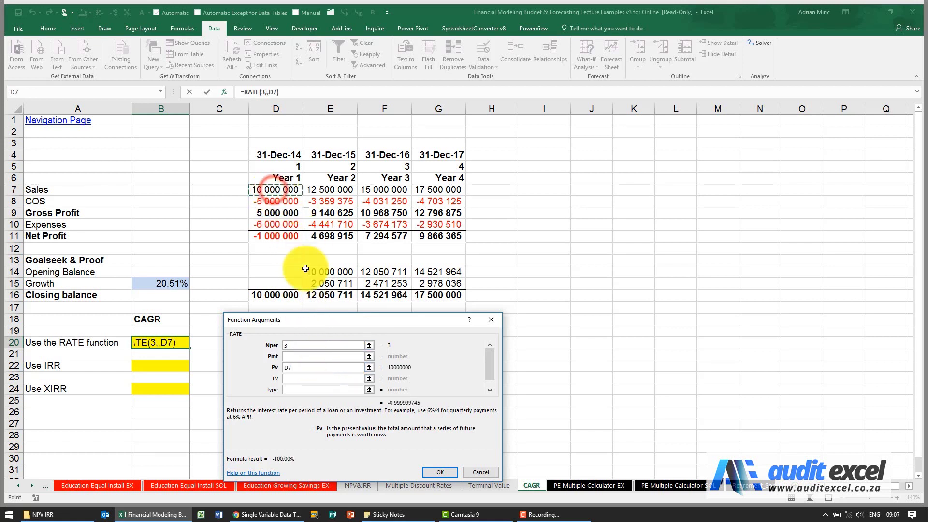
click(310, 377)
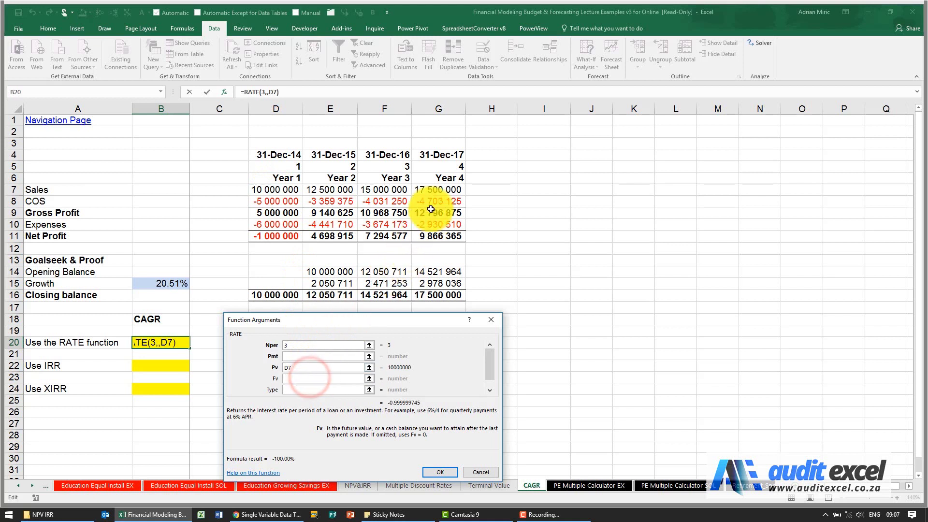
click(437, 190)
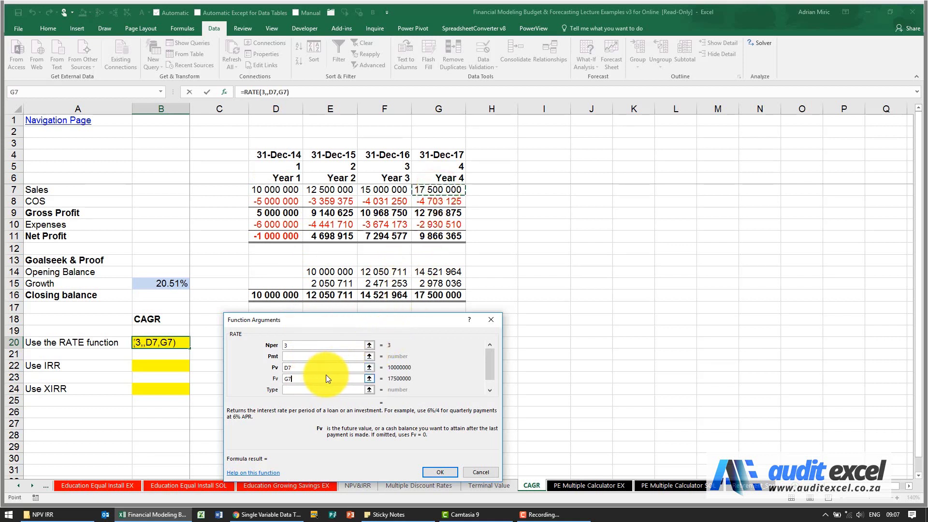
click(286, 381)
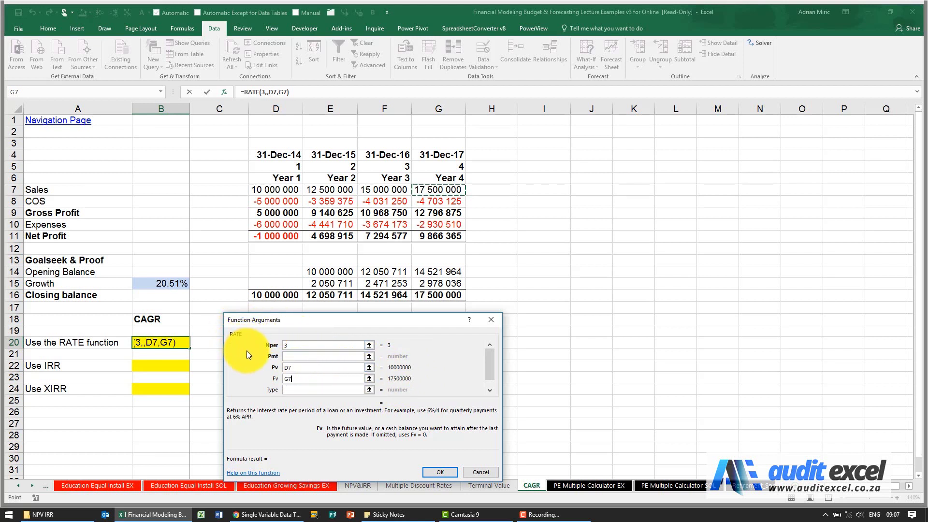
click(285, 367)
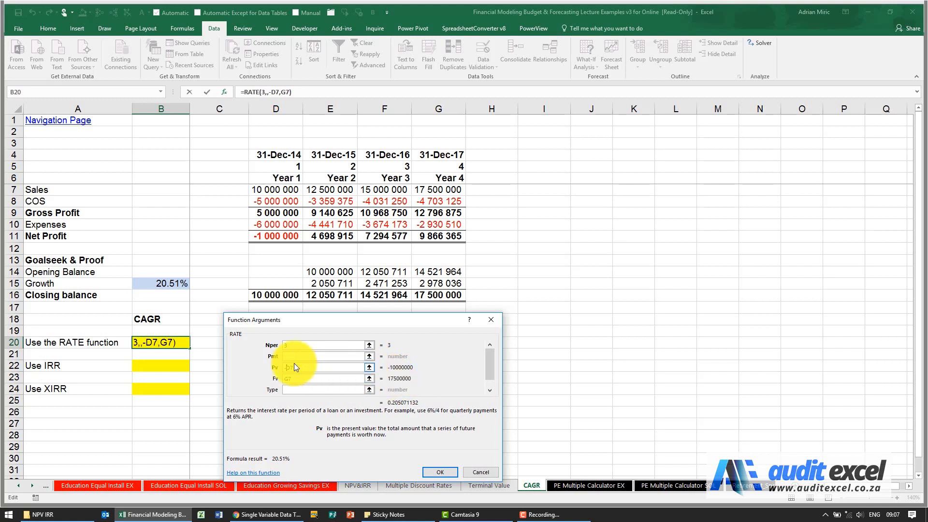
click(308, 388)
Set RATE's Type to 0 and confirm, giving a 20.51% CAGR in B20
text(0)
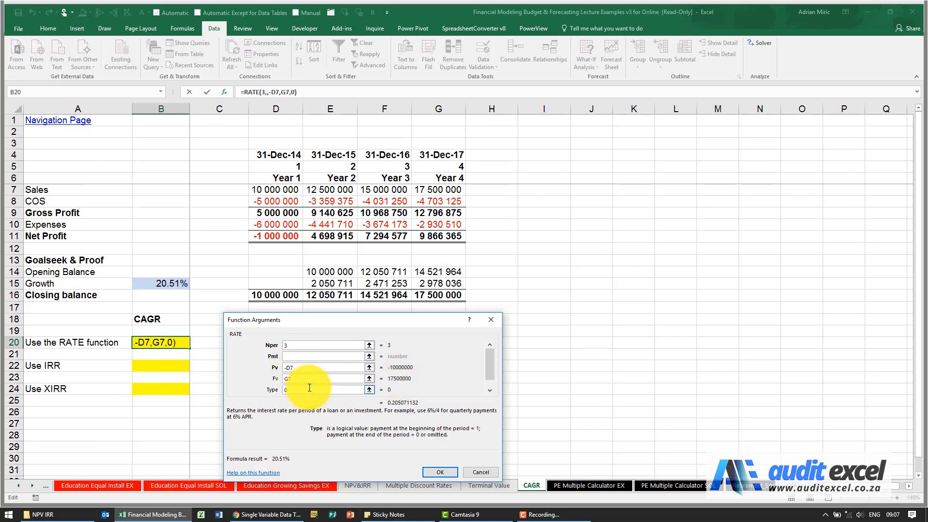
click(436, 471)
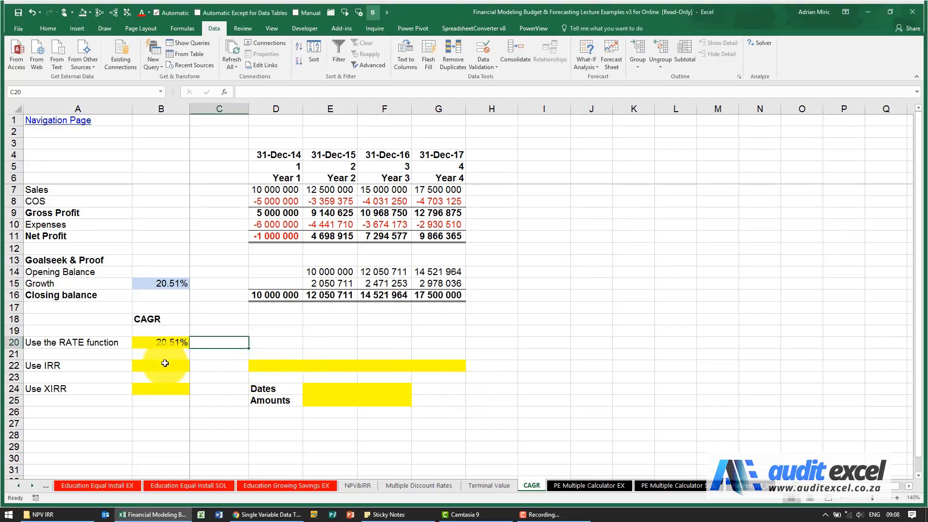
click(164, 363)
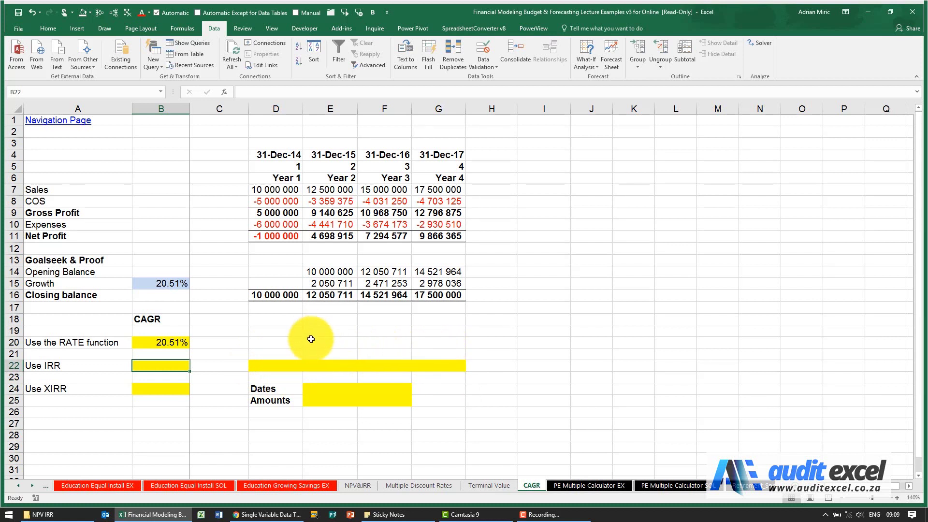
Enter =-D7 in D22 and widen column D to fit -10 000 000
click(275, 366)
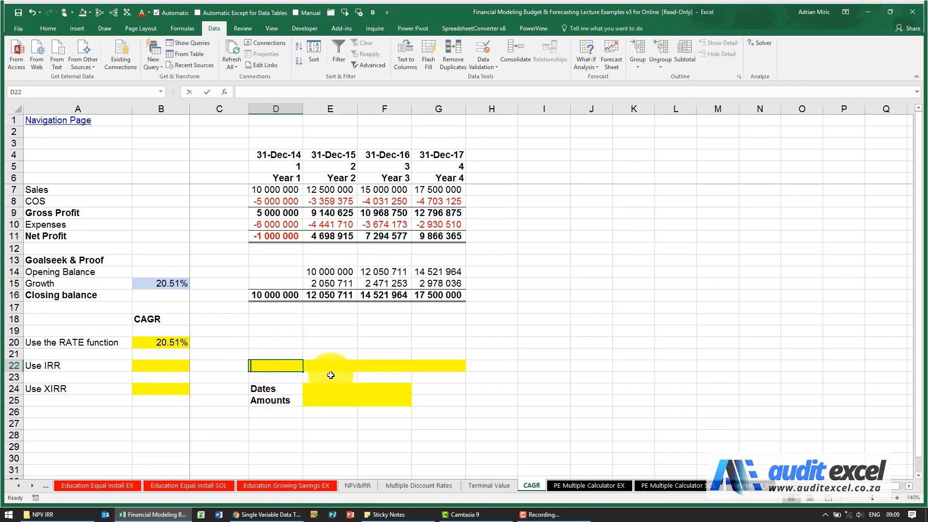
text(=)
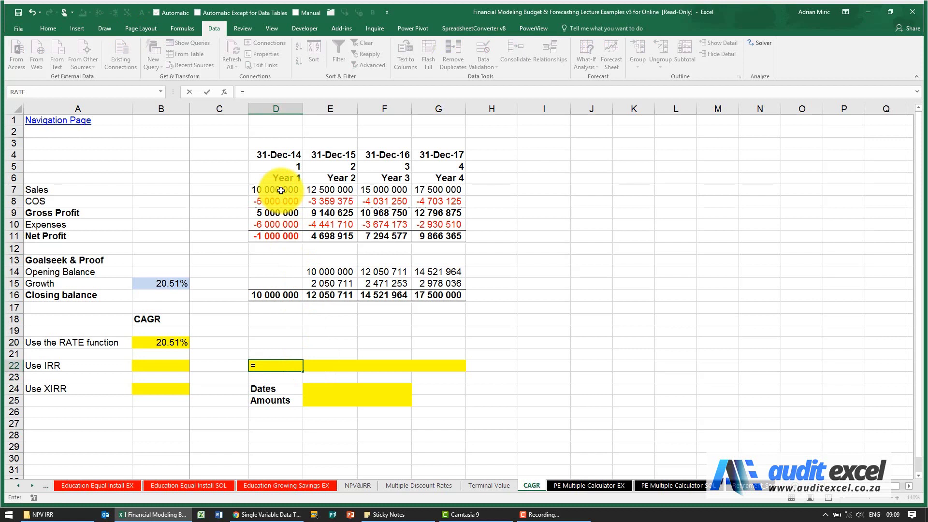
key(ctrl+Return)
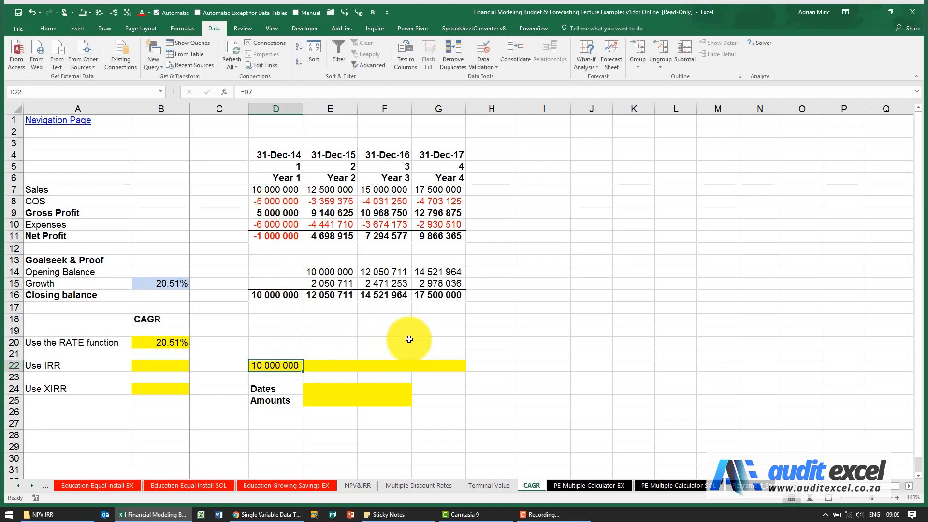
click(244, 93)
text(-)
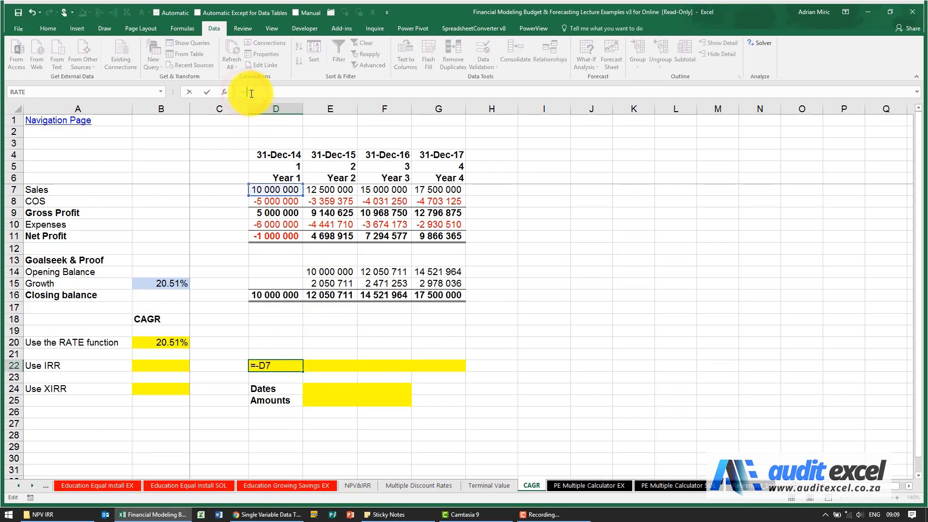
key(ctrl+Return)
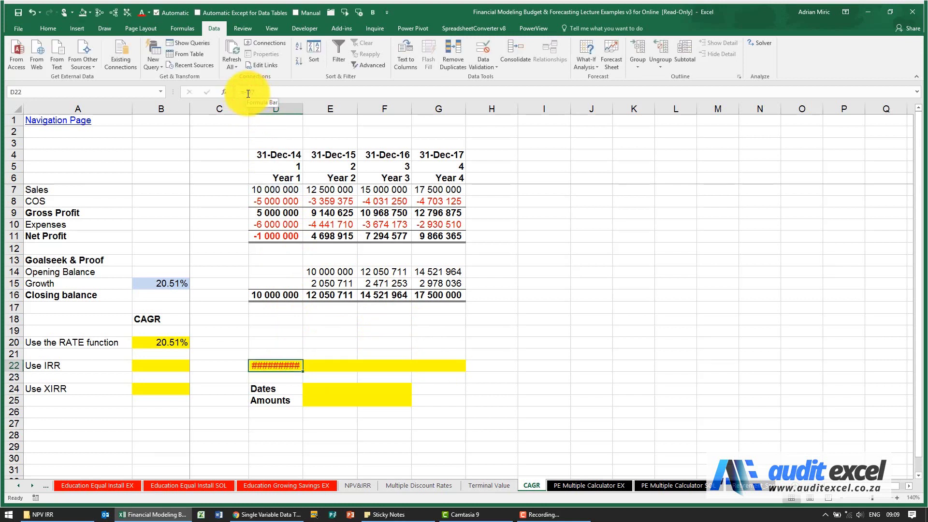
drag(303, 106, 314, 106)
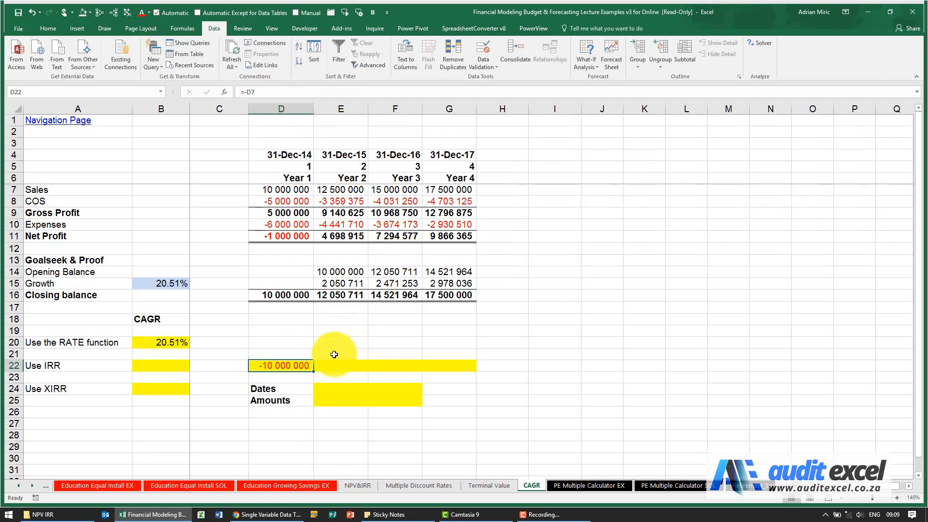
Enter 0 as the cash flow in E22 and F22
click(355, 365)
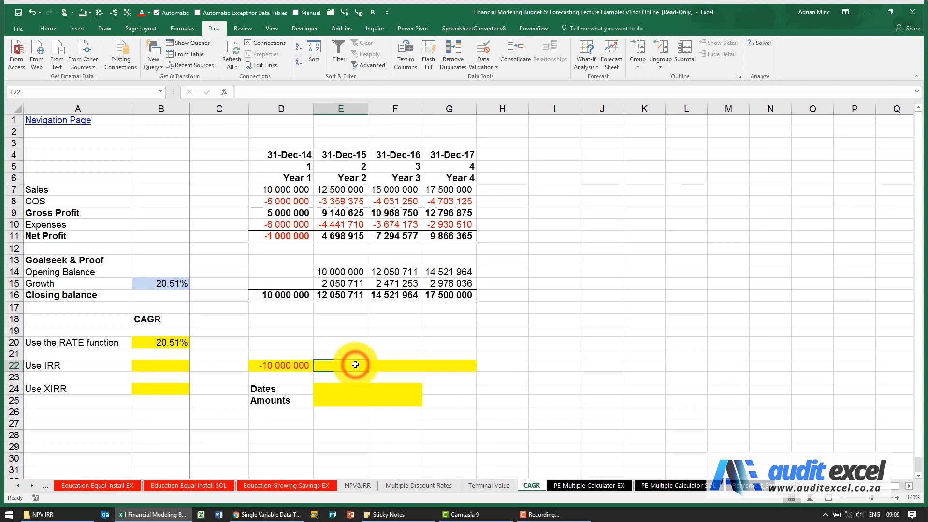
text(0)
click(385, 365)
text(0)
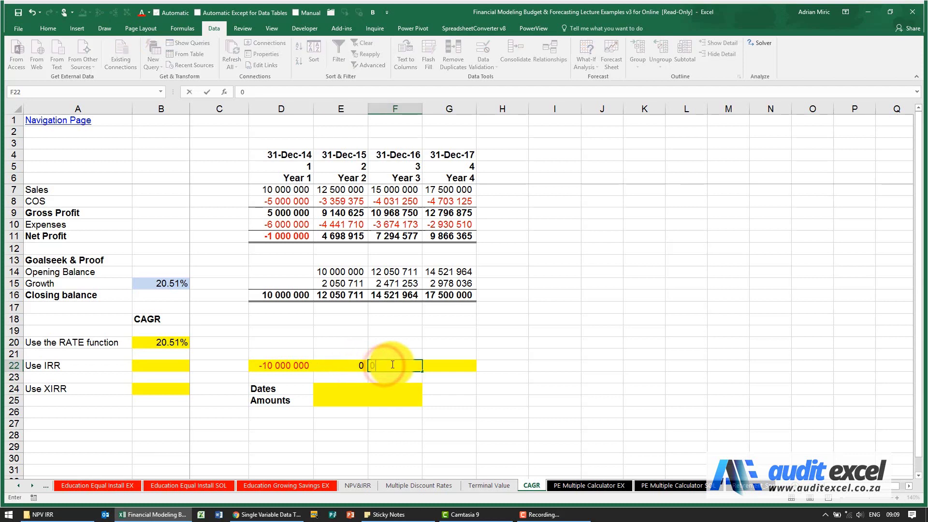
click(399, 342)
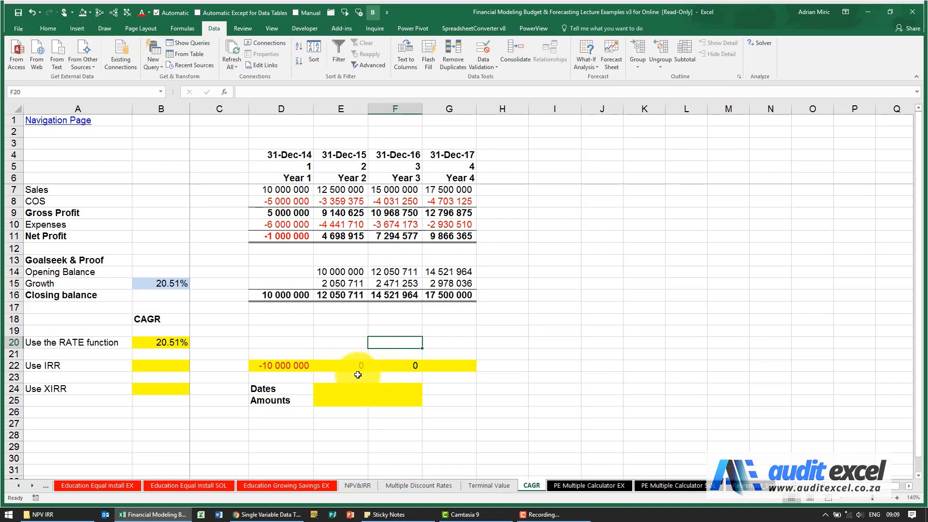
Link G22 to G7 for 17 500 000 and recheck the D22 formula
click(438, 366)
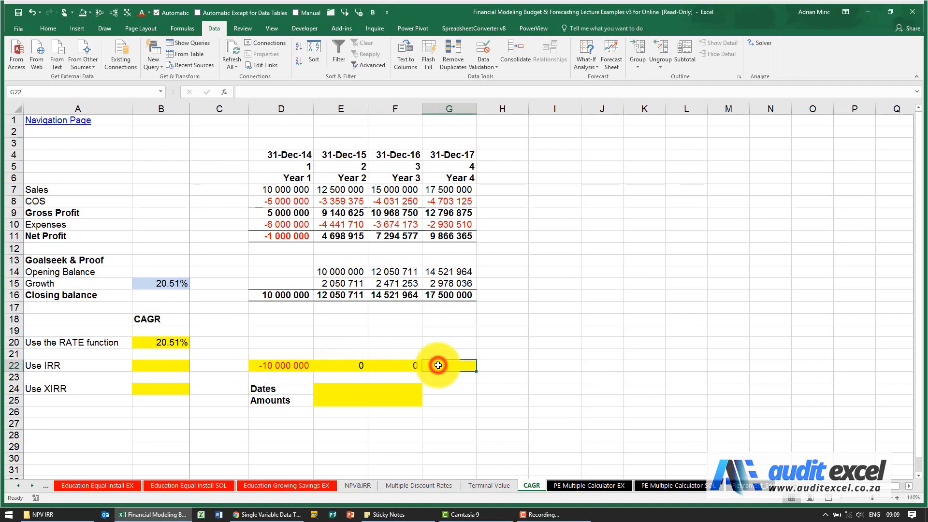
text(=)
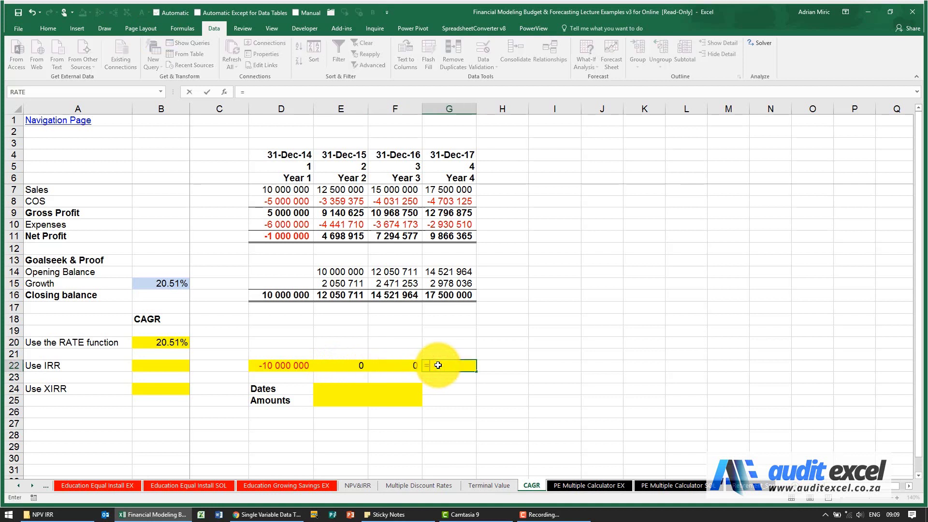
click(457, 189)
key(Return)
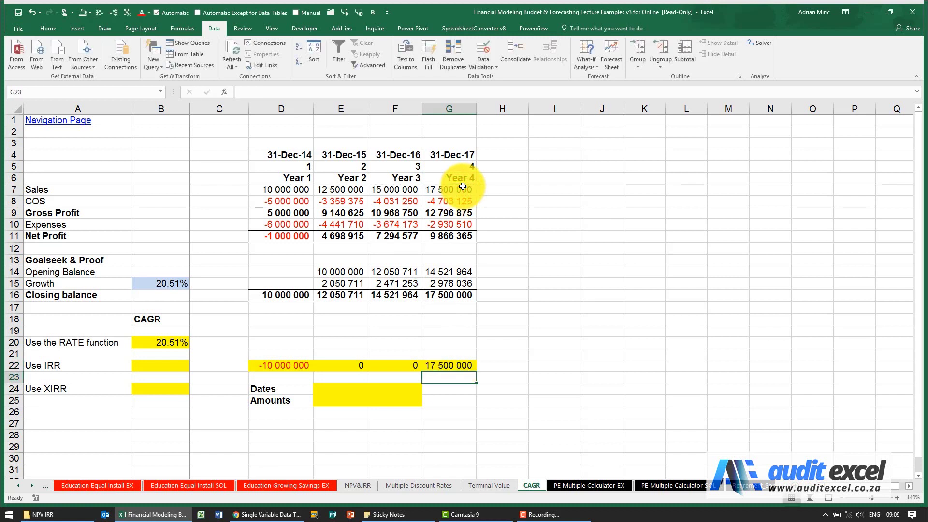
key(Up)
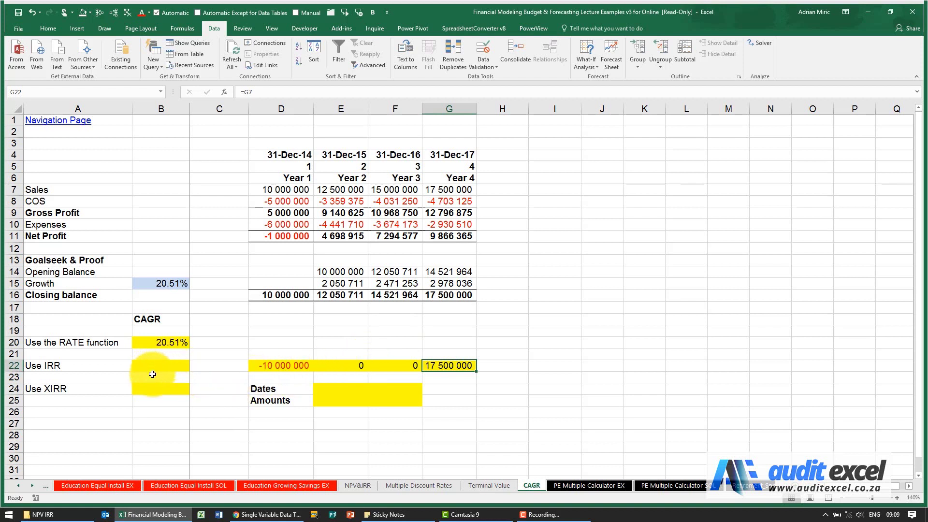
click(274, 366)
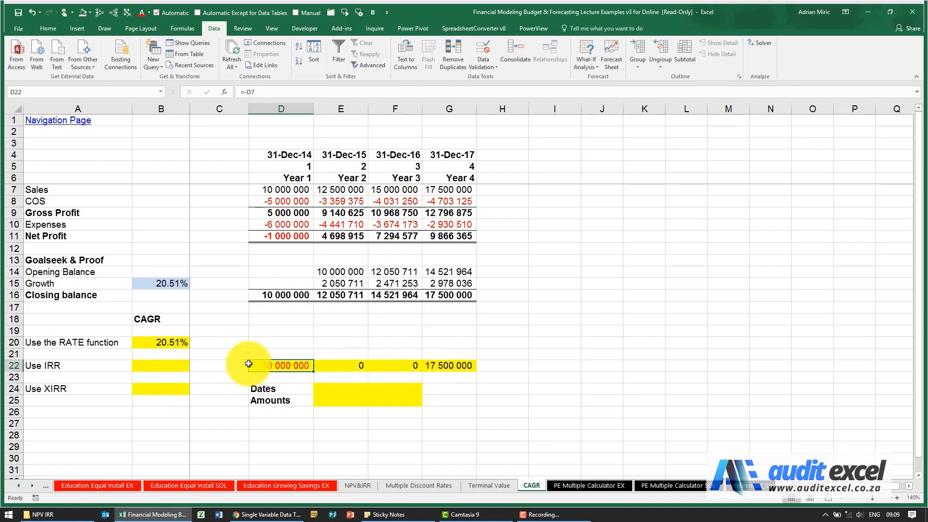
click(181, 366)
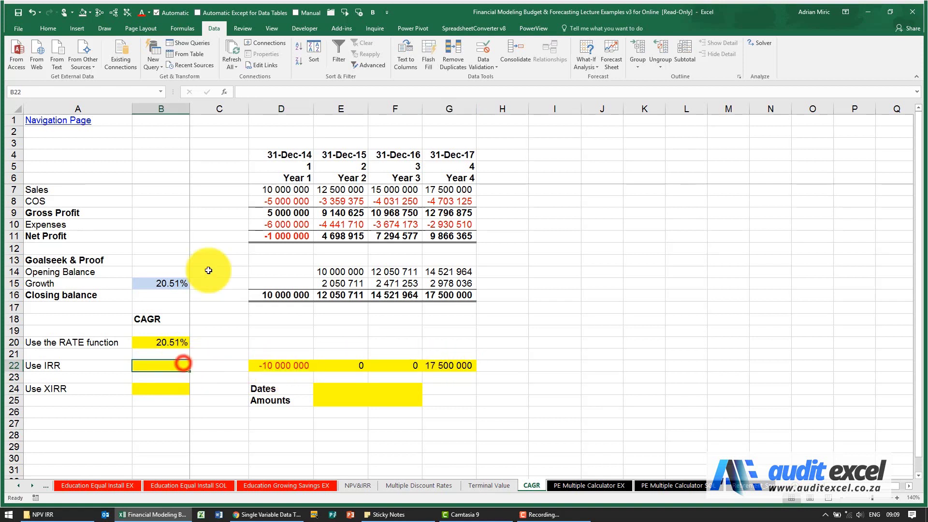
Enter =IRR(D22:G22) in B22, returning 20.51%
click(224, 92)
click(375, 417)
text(irr)
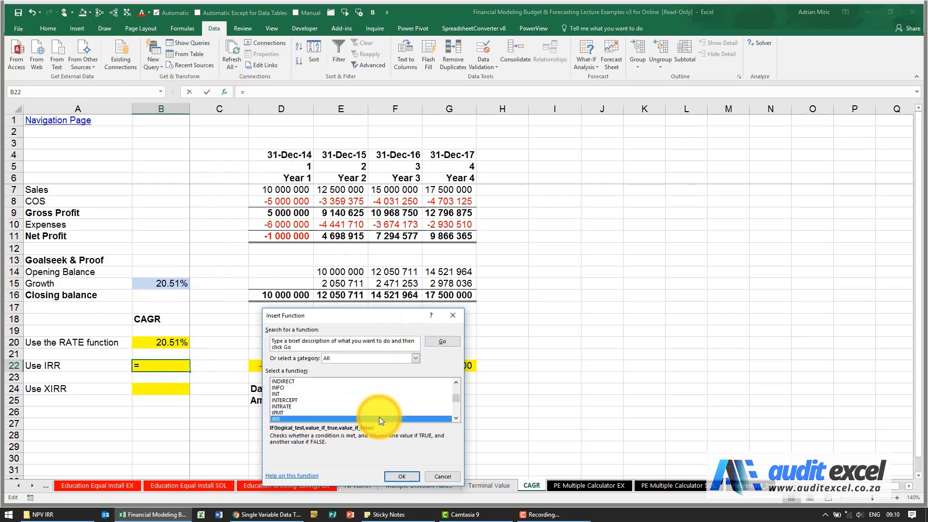
key(Return)
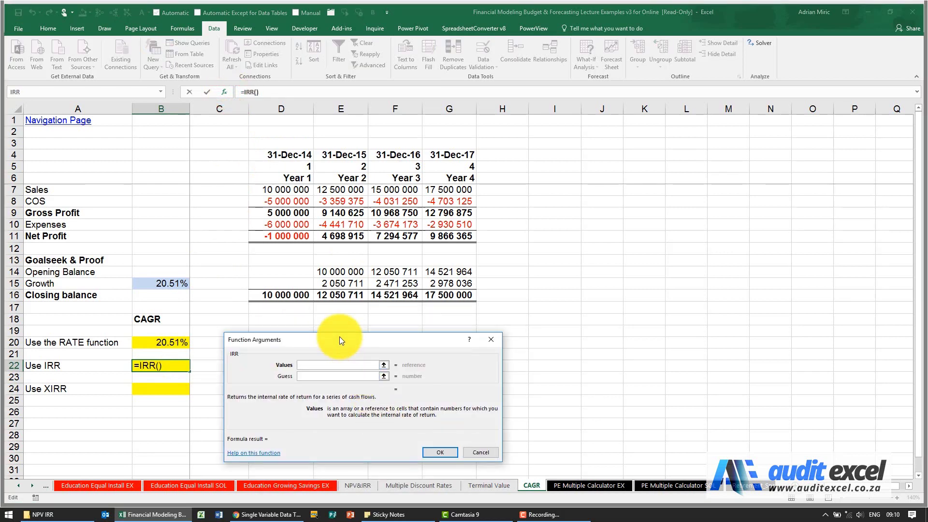
drag(339, 339, 505, 215)
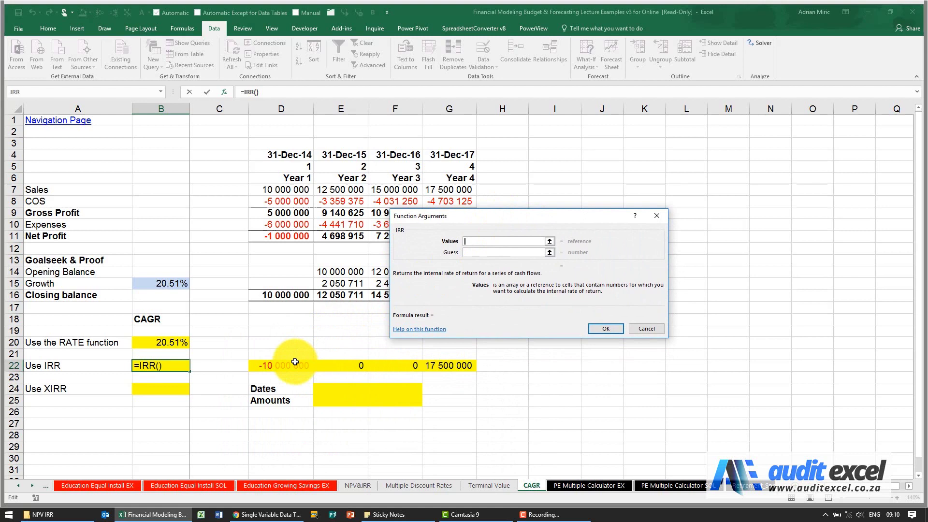
drag(290, 365, 431, 365)
click(602, 333)
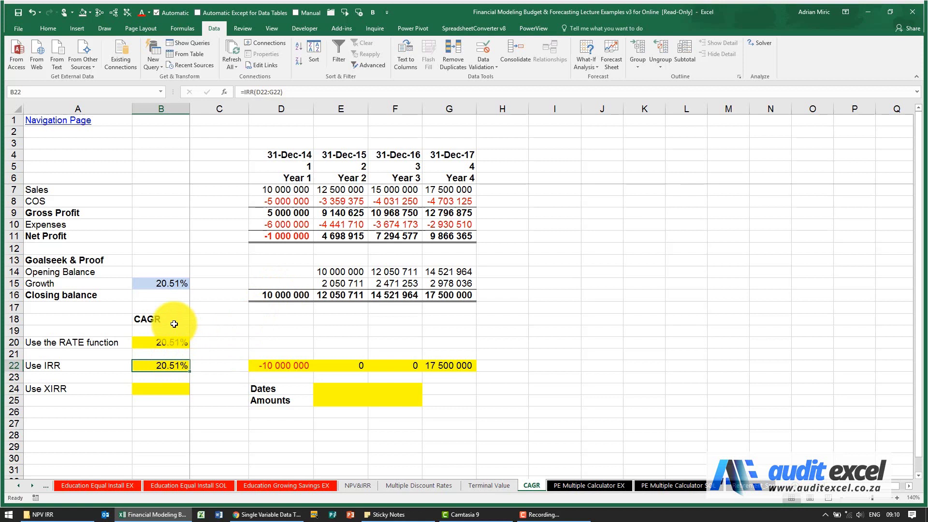
click(333, 285)
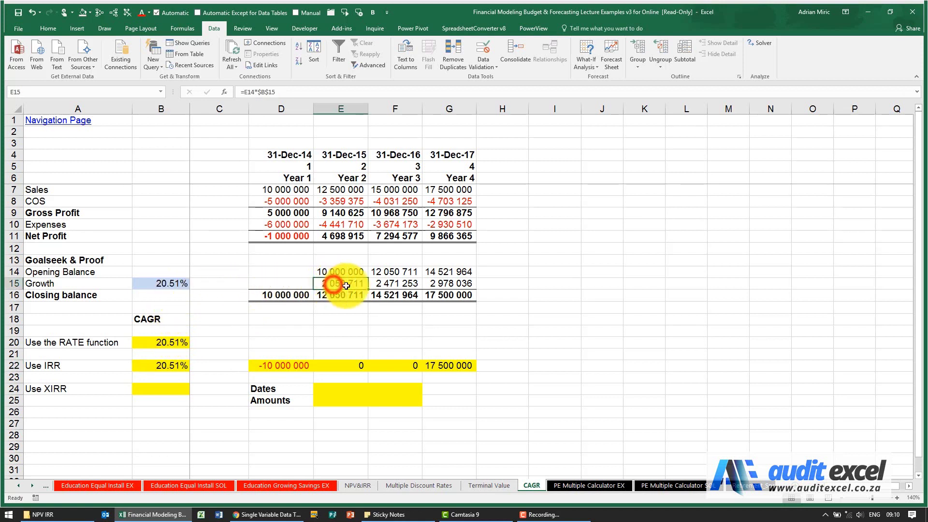
click(382, 286)
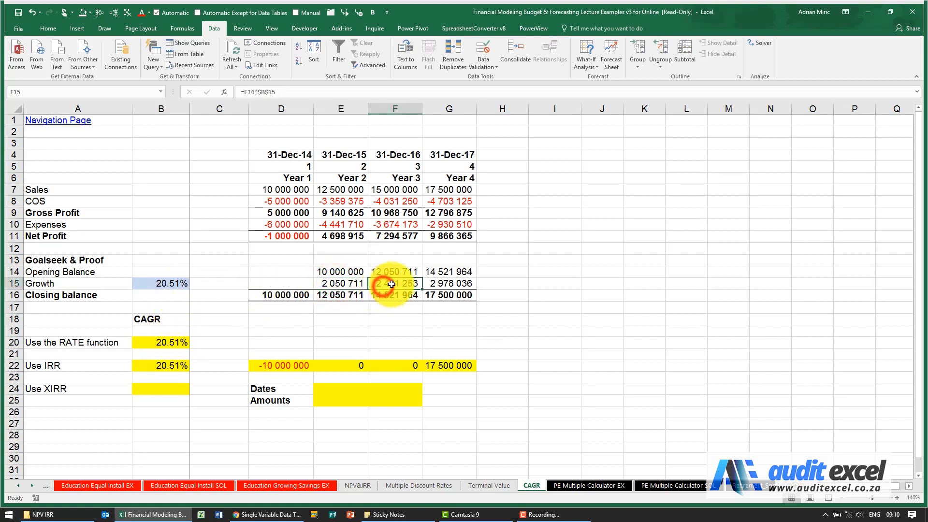
click(448, 295)
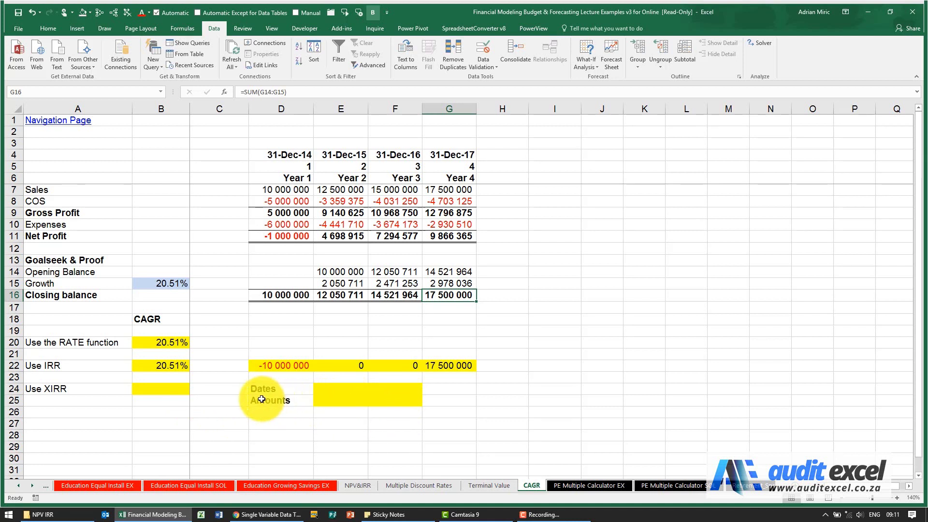
Enter amounts =-D7 in E25 and =G7 in F25, and autofit column E
click(321, 400)
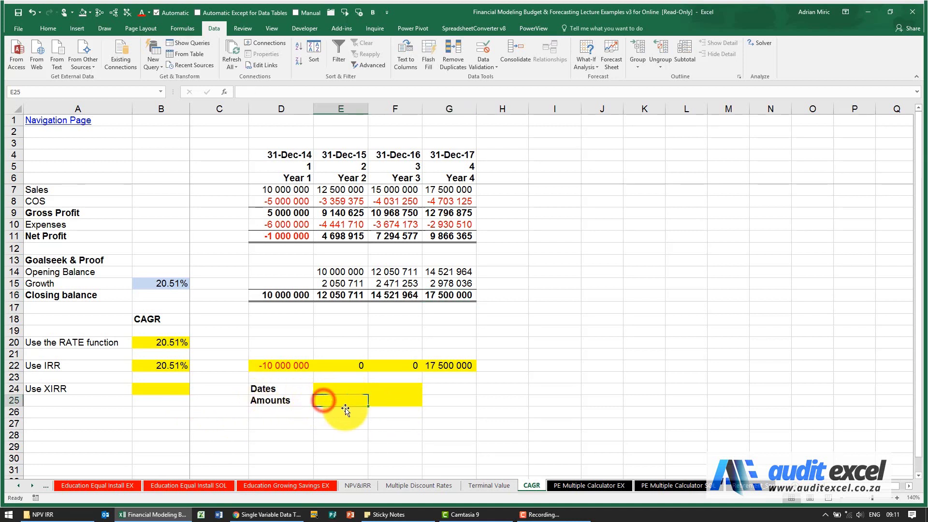
text(=)
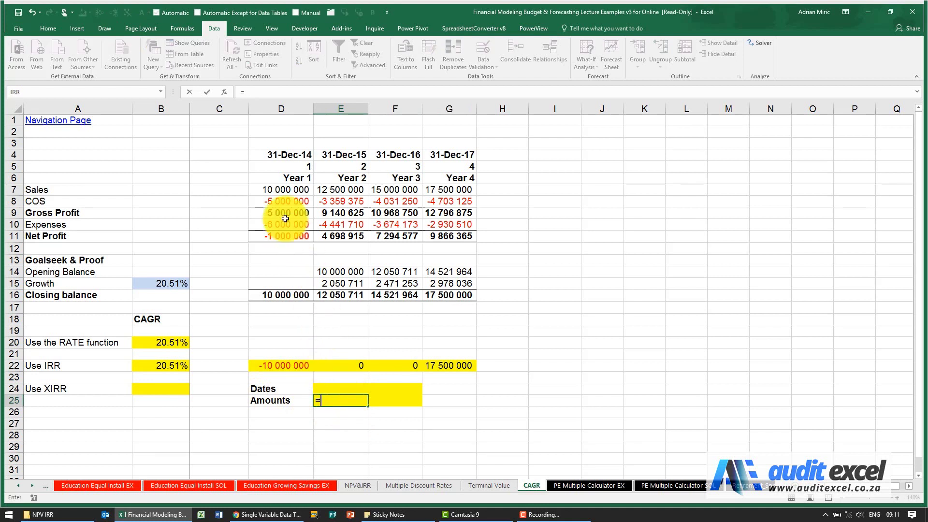
click(282, 189)
key(Tab)
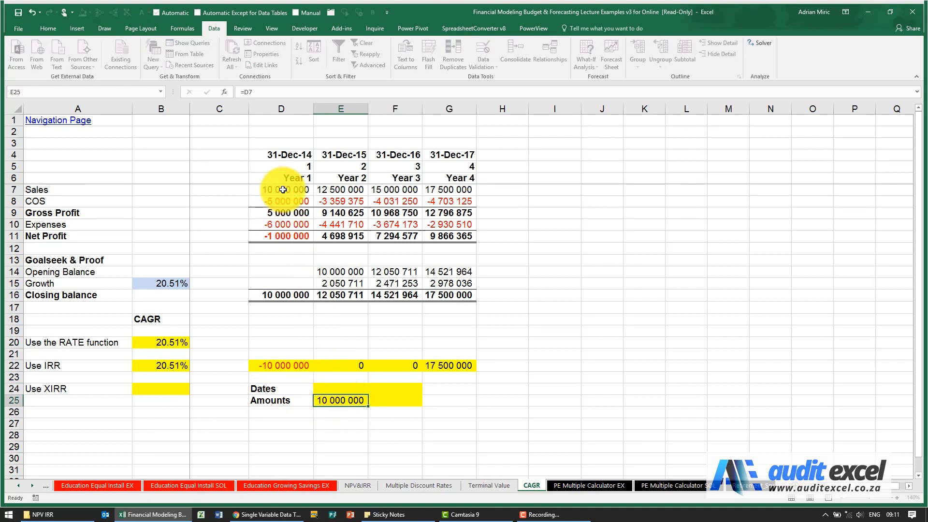
text(=)
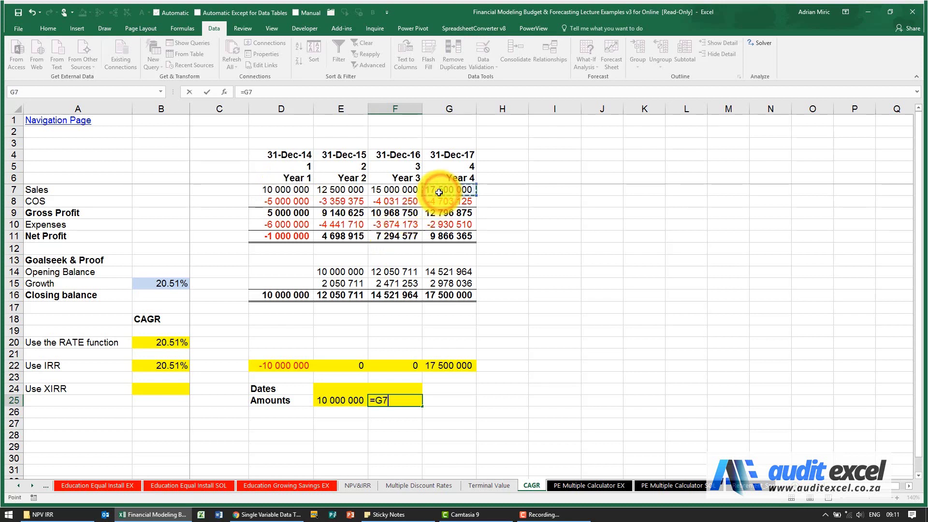
key(ctrl+Return)
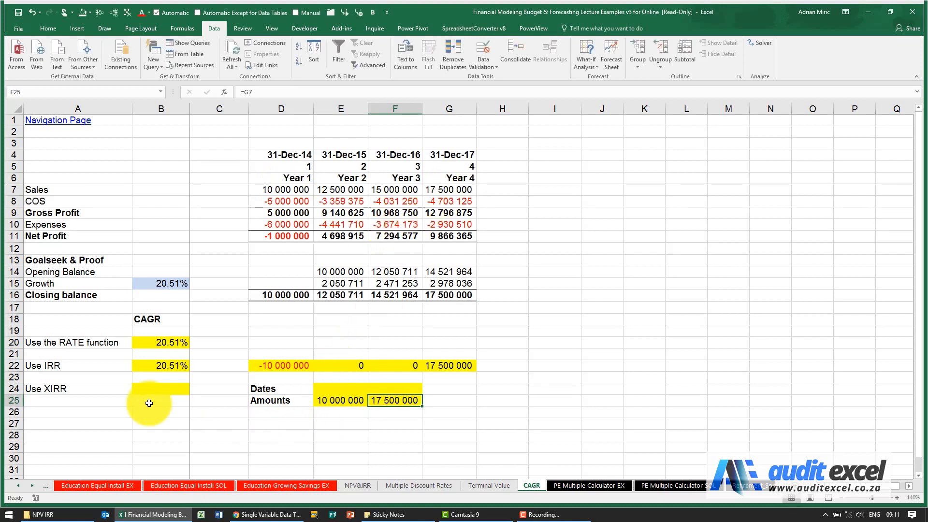
click(342, 404)
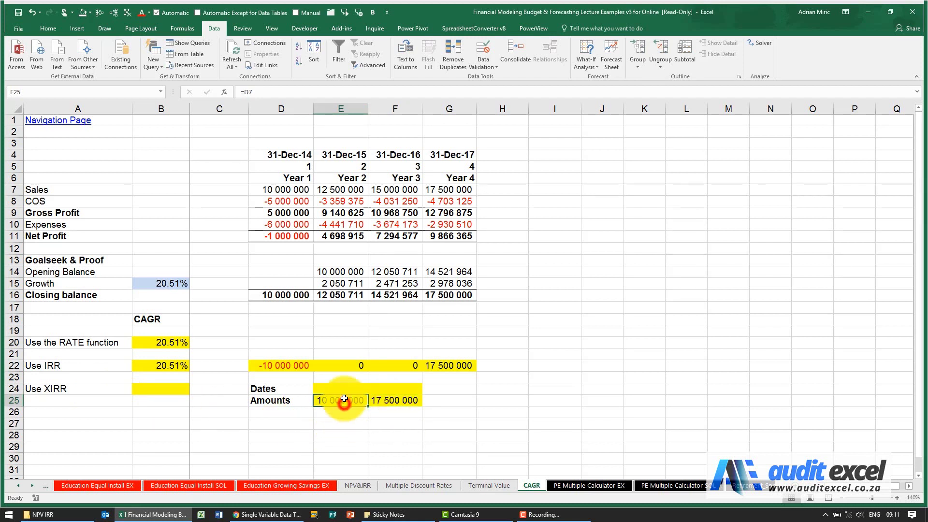
click(245, 93)
key(Return)
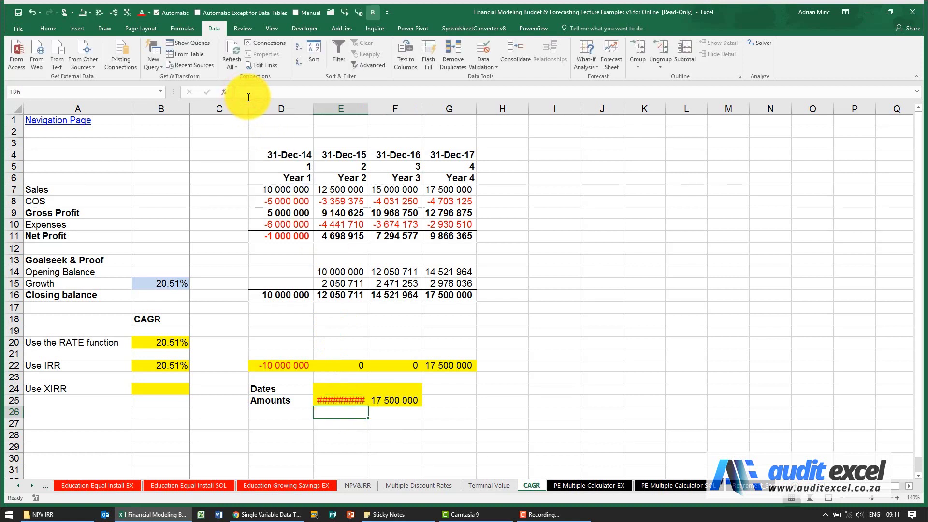
click(371, 109)
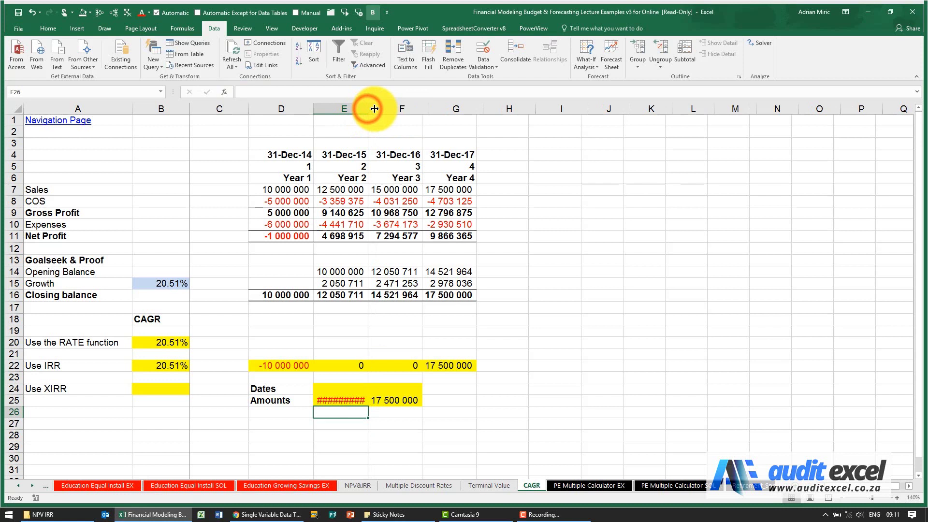
double_click(371, 108)
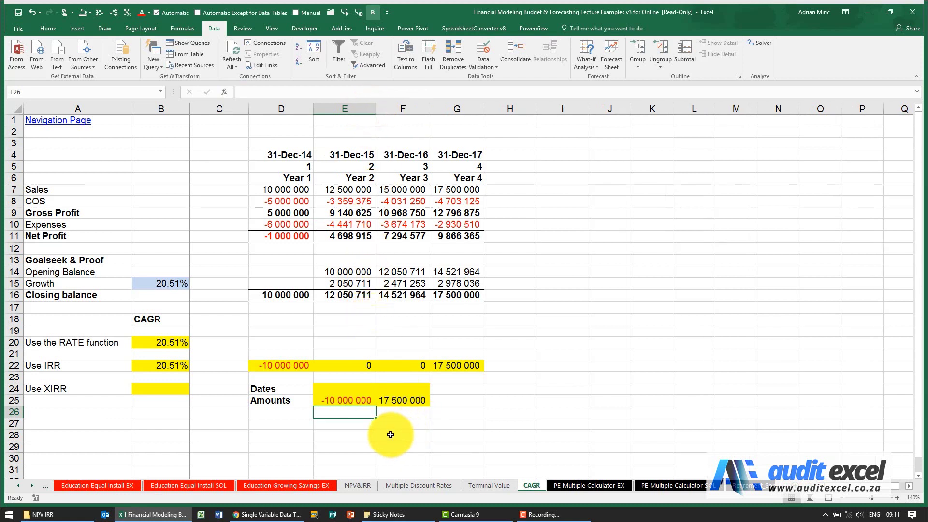
Enter dates 31-Dec-14 in E24 and 31-Dec-17 in F24 as linked formulas
click(352, 389)
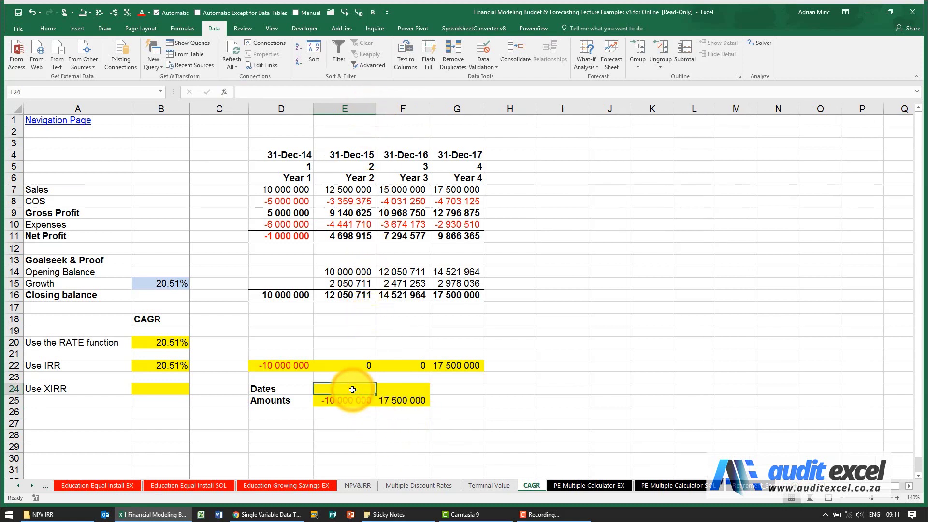
text(=)
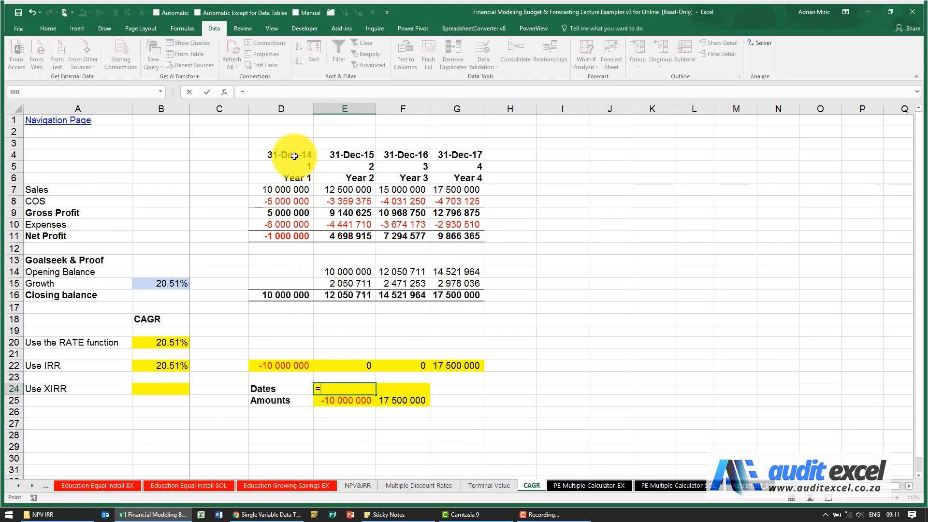
key(Return)
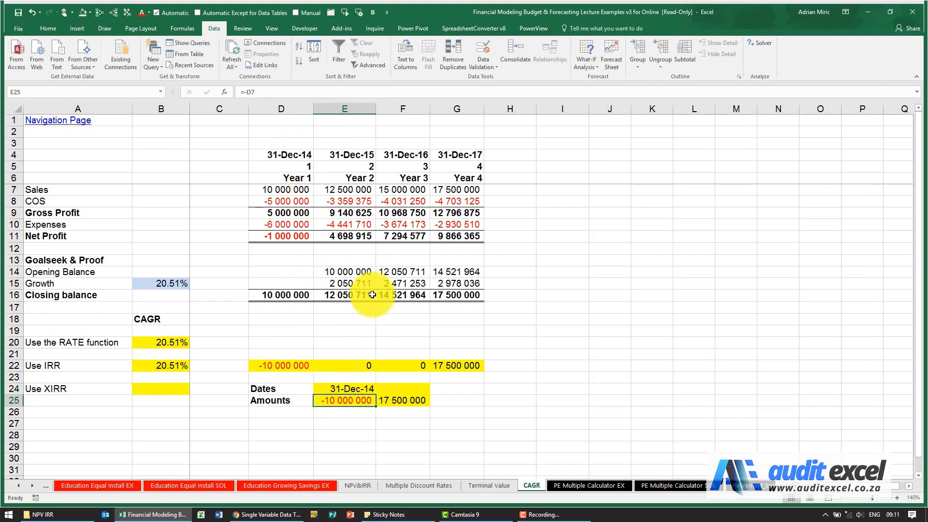
click(409, 386)
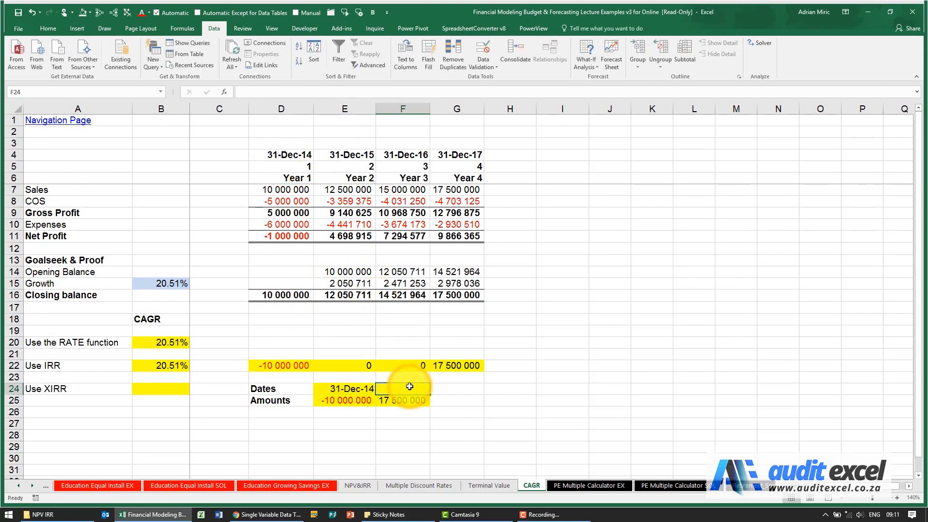
text(=)
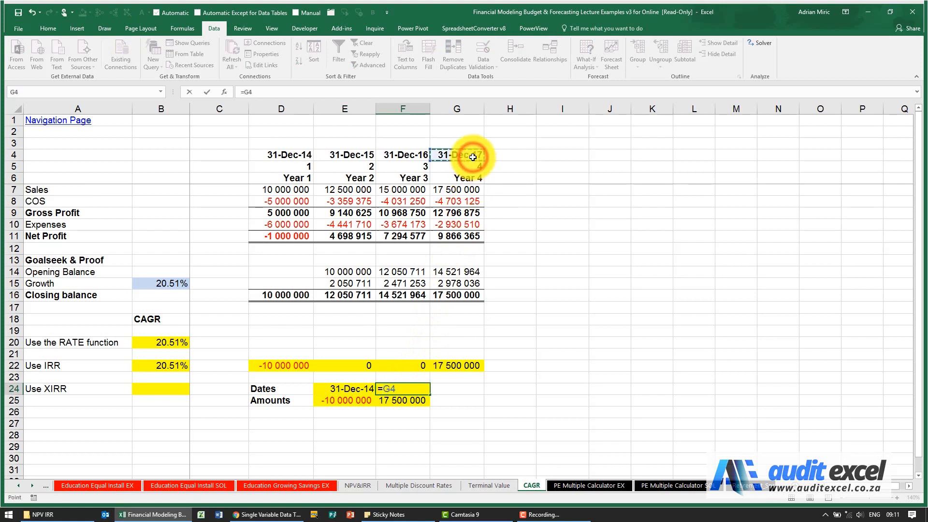
key(Return)
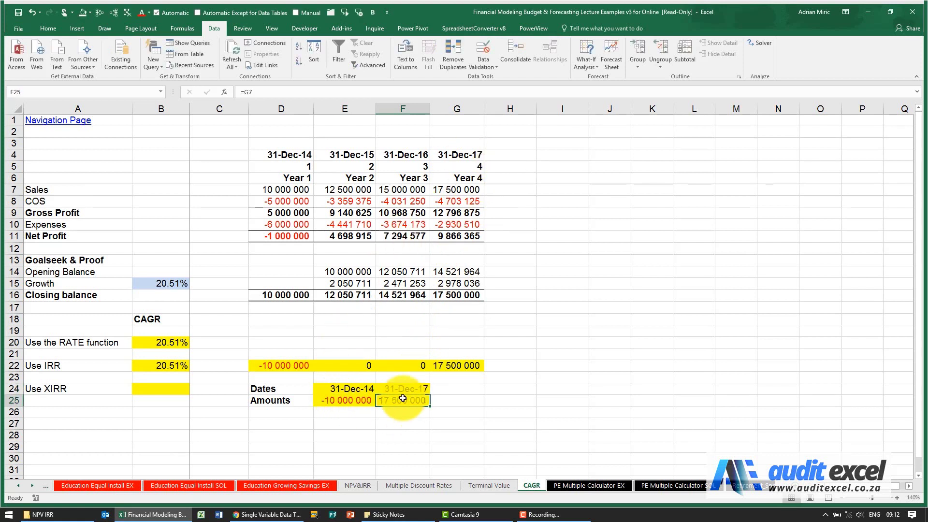
Enter =XIRR(E25:F25,E24:F24) in B24, returning 20.49%
click(169, 391)
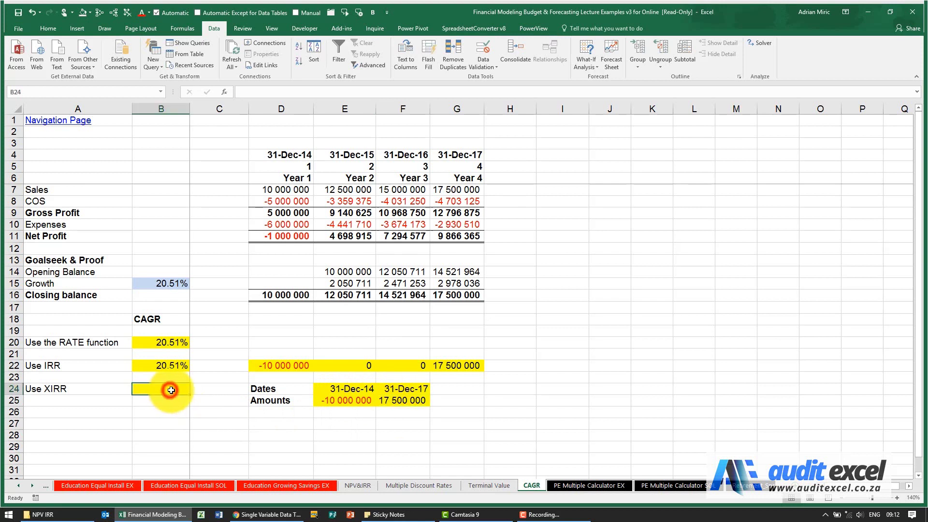
click(222, 91)
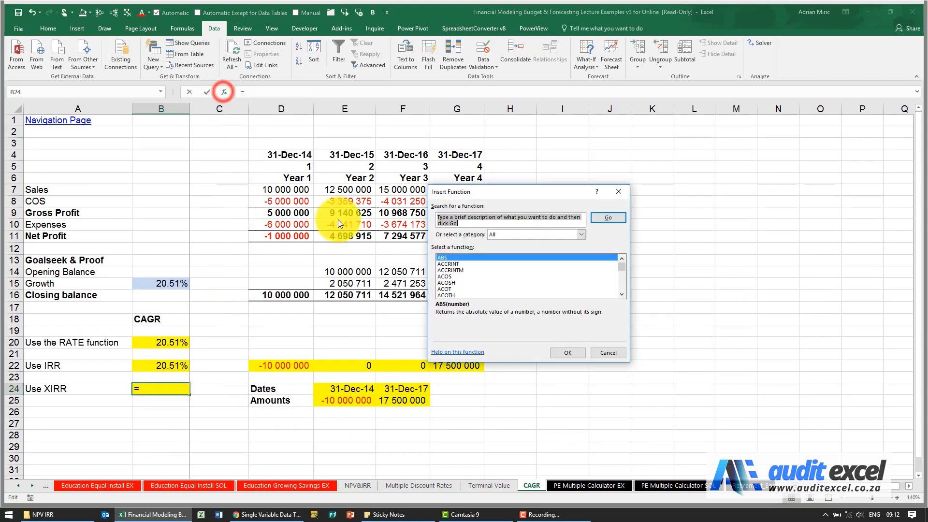
click(520, 285)
key(x)
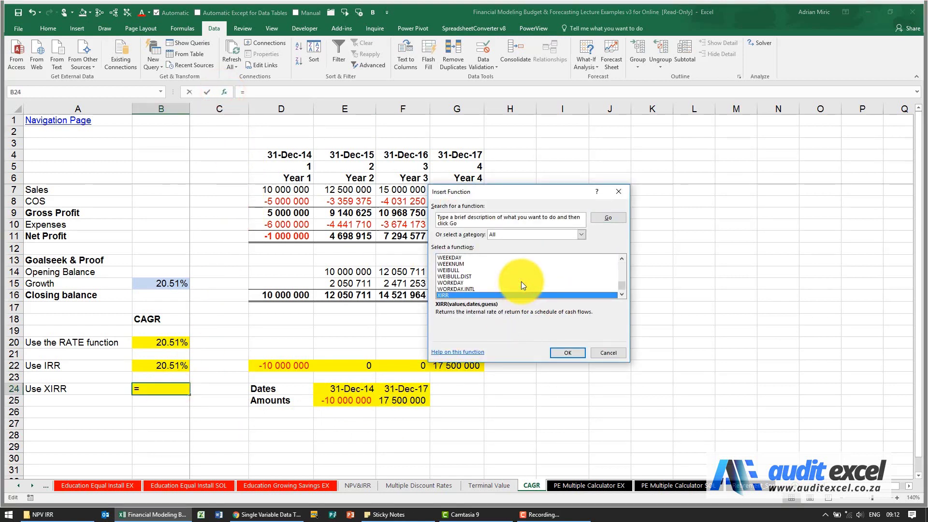
key(Return)
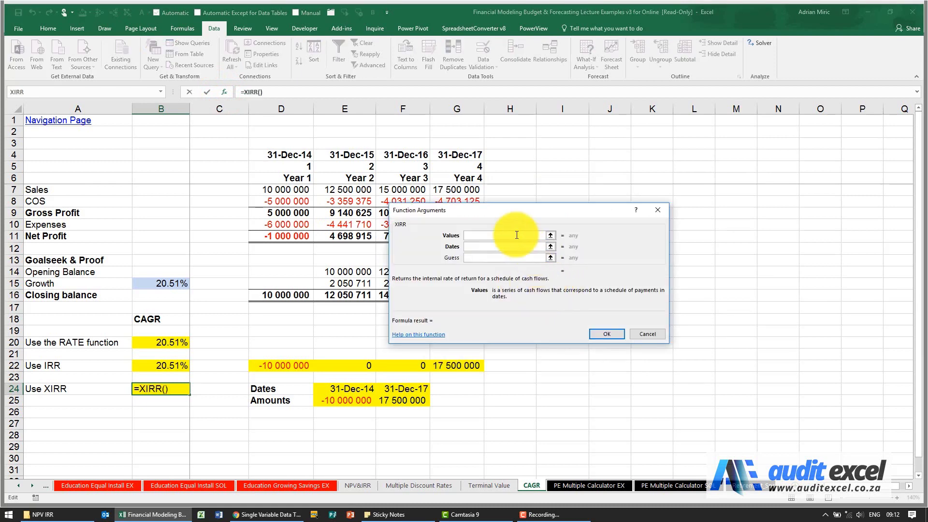
drag(504, 208, 594, 220)
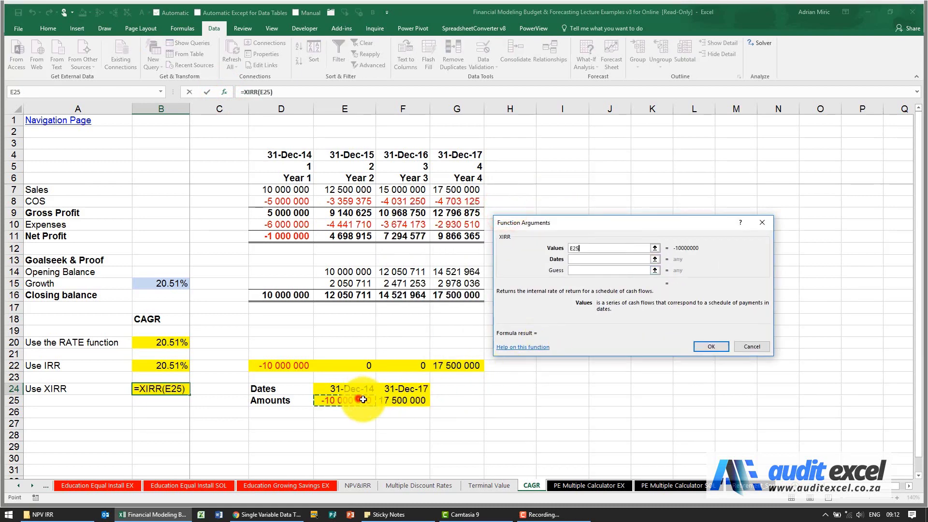
drag(363, 399, 397, 387)
click(577, 260)
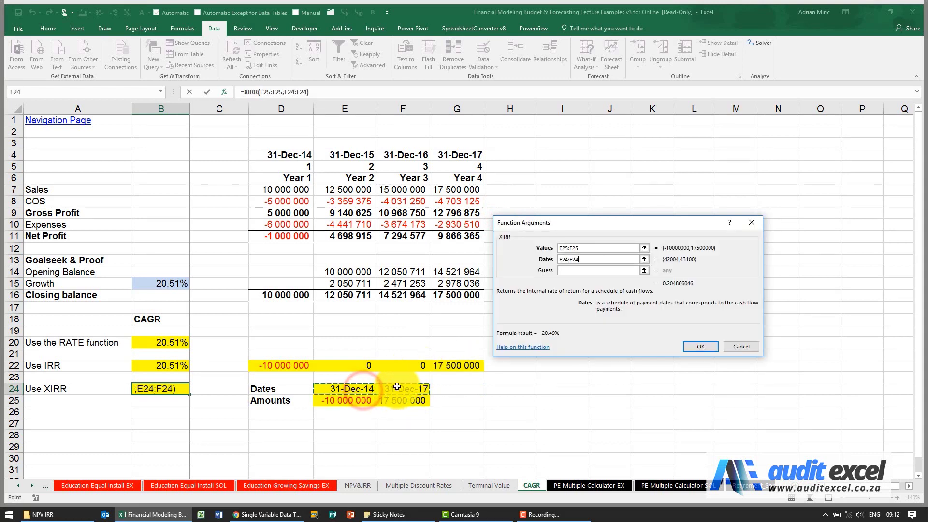
click(693, 347)
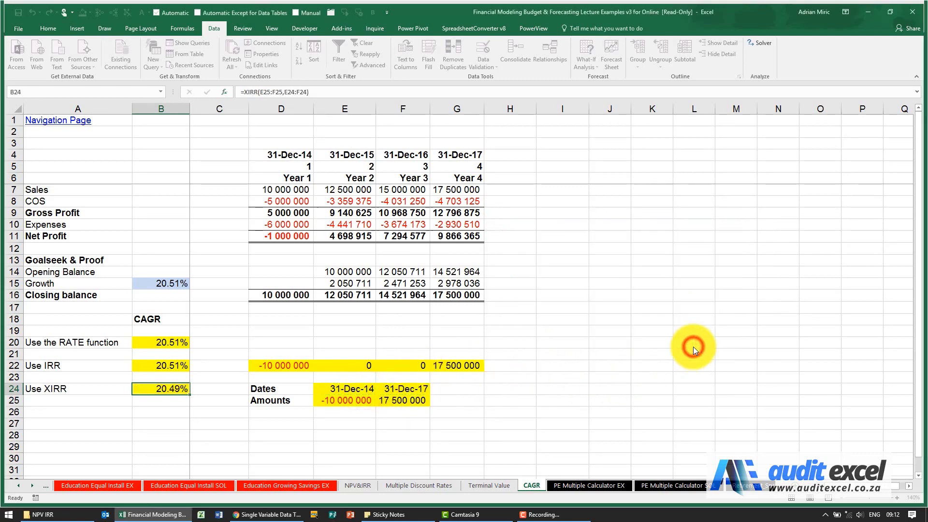